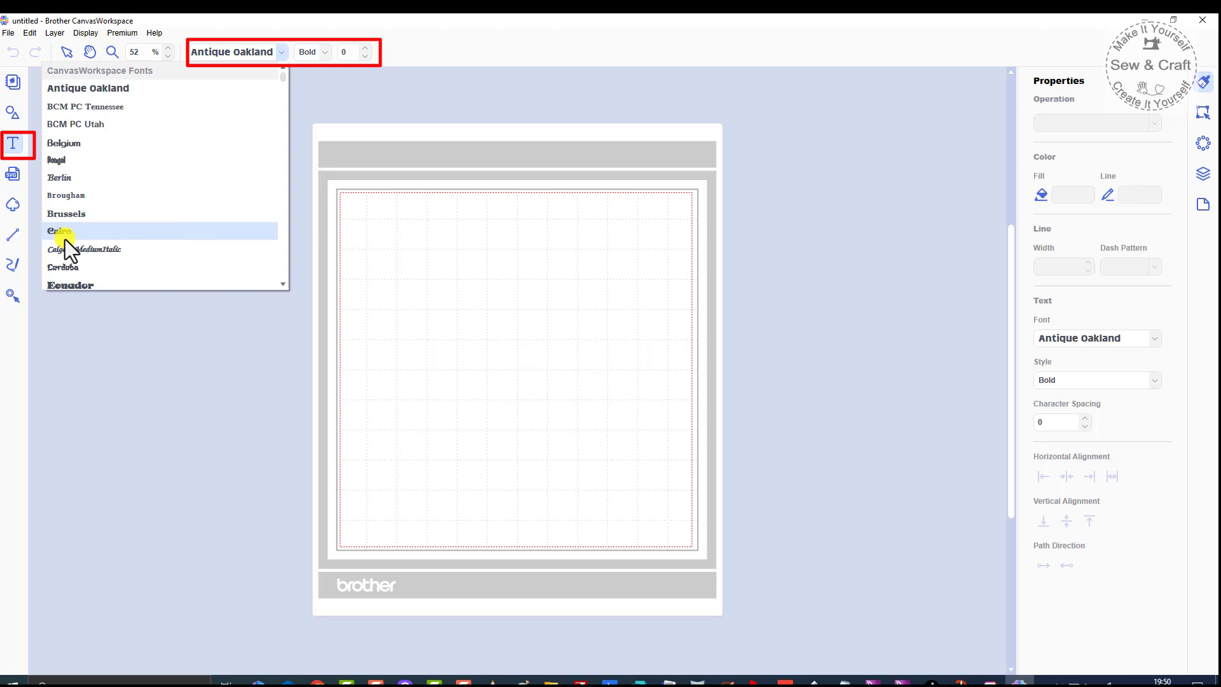
Step: Add the text "Hello" in the Cairo font on the upper half of the mat and enlarge it to about 189 mm wide
left_click(488, 300)
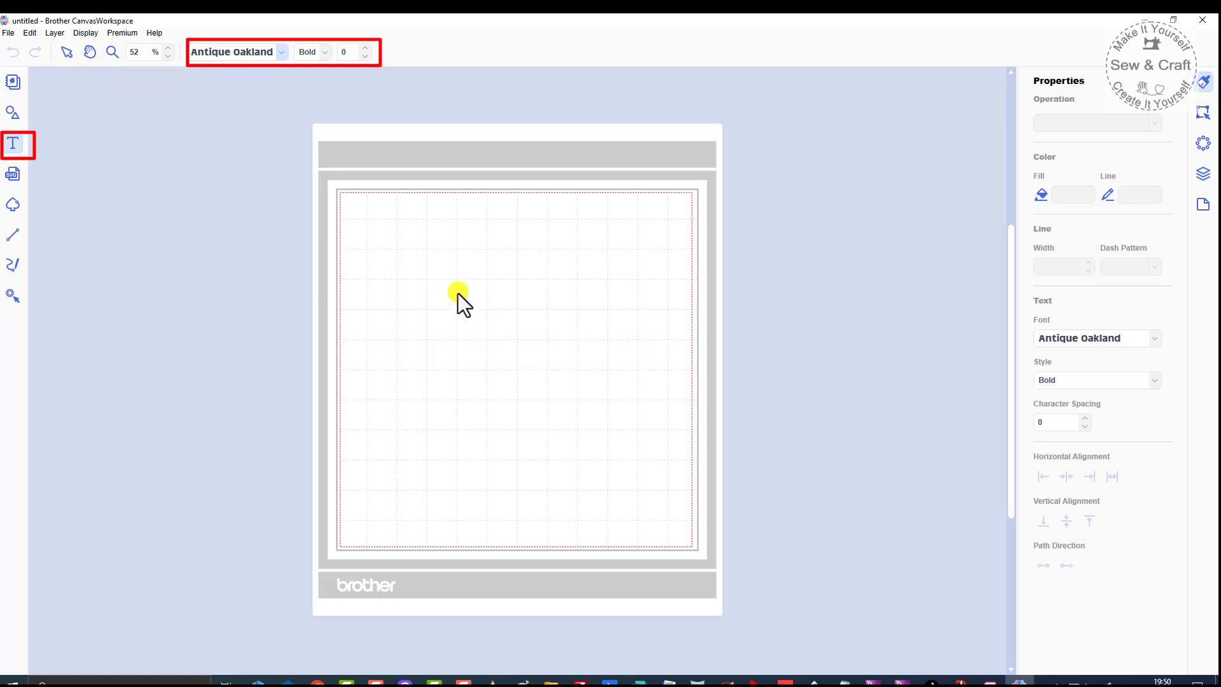
left_click(425, 261)
key("Escape")
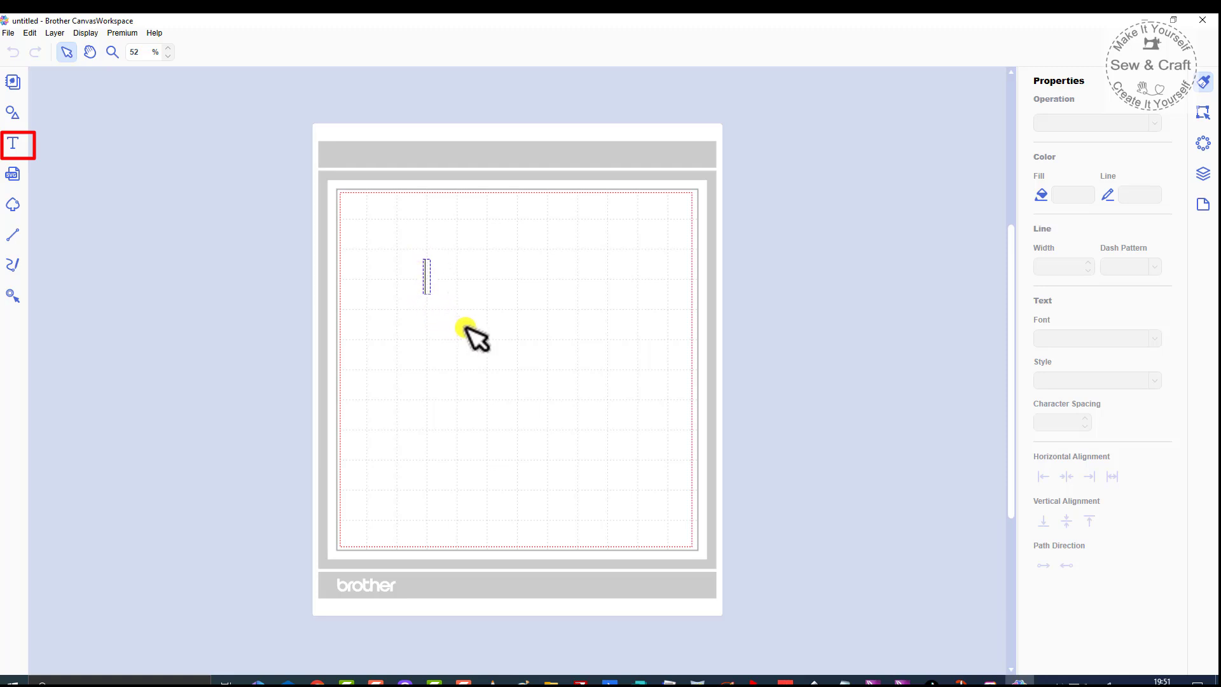
type("Hello")
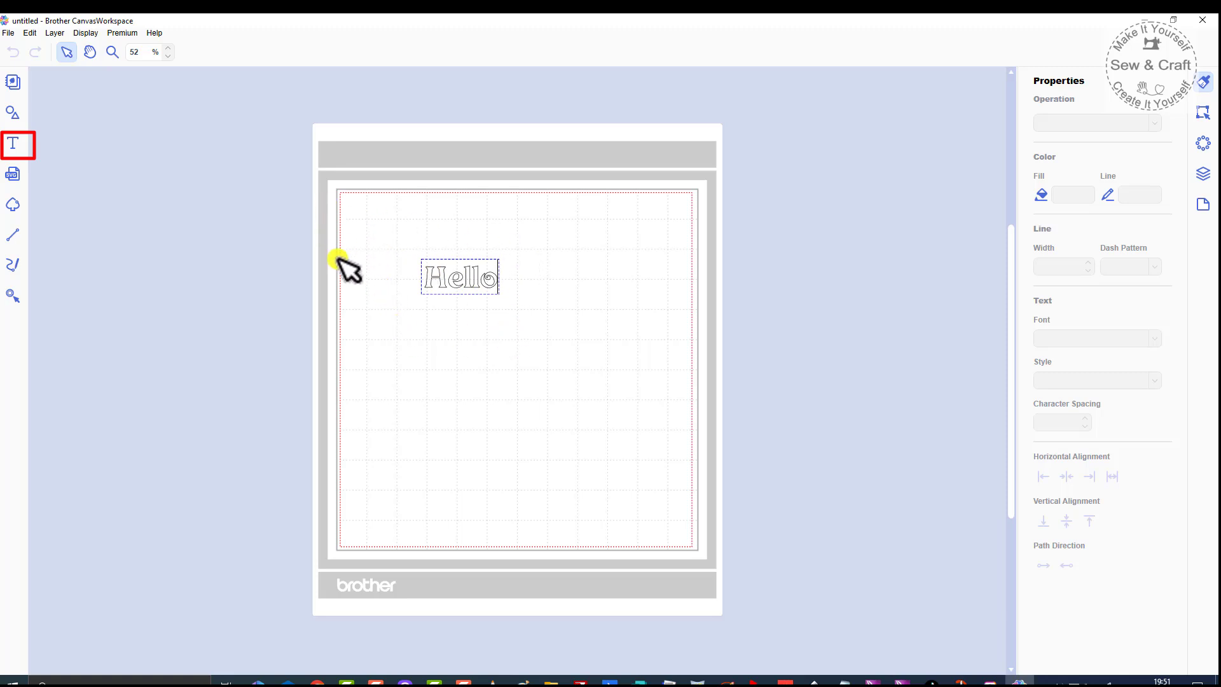
left_click(563, 323)
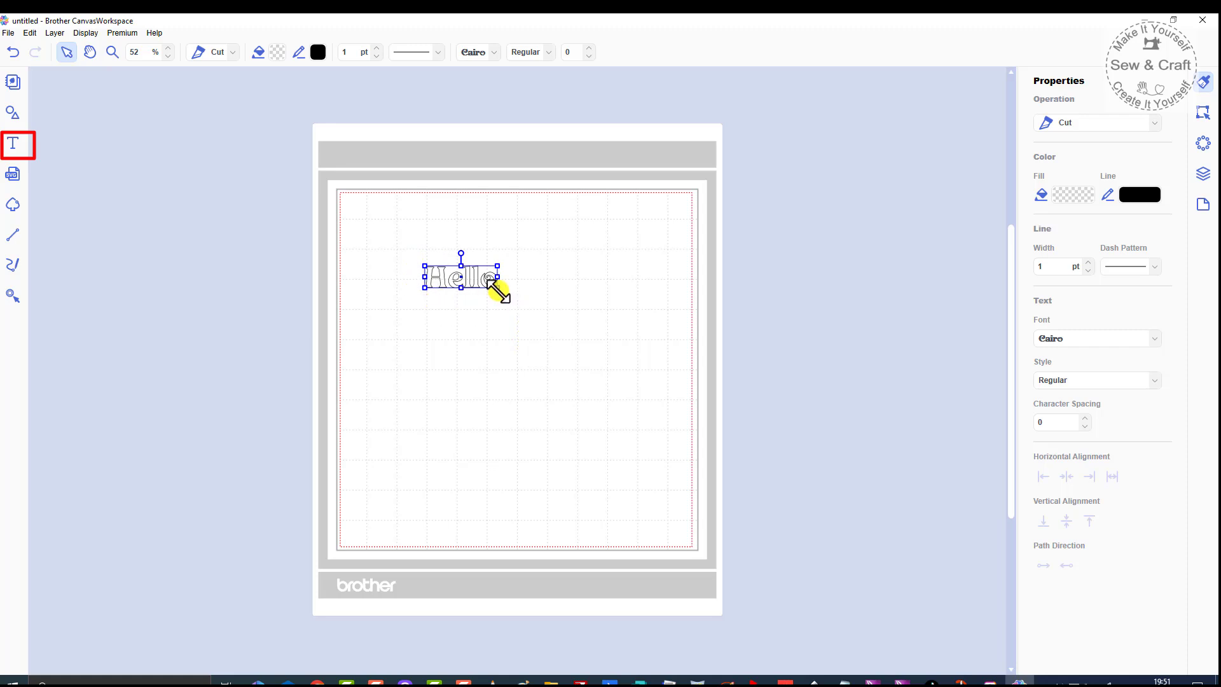
left_click_drag(499, 290, 650, 402)
mouse_move(574, 328)
left_mouse_down()
mouse_move(560, 315)
mouse_move(560, 330)
left_mouse_up()
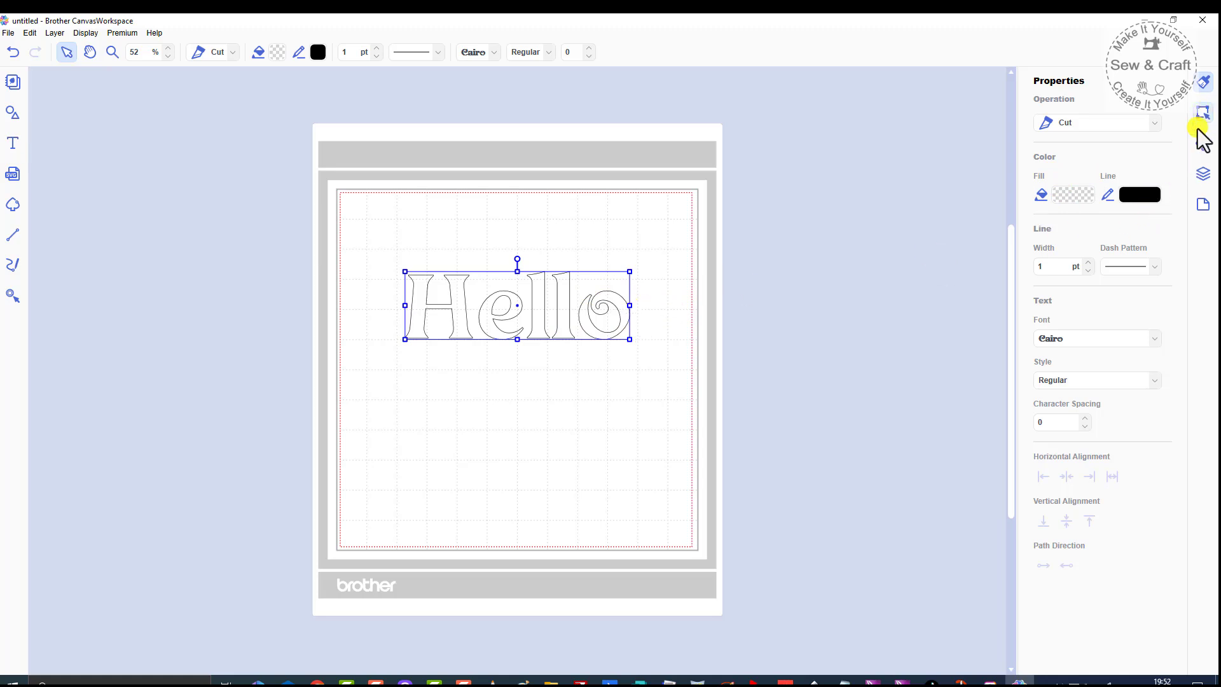
Step: Divide the word "Hello" into separate letters and move the letters closer together until each overlaps its neighbour
left_click(1204, 113)
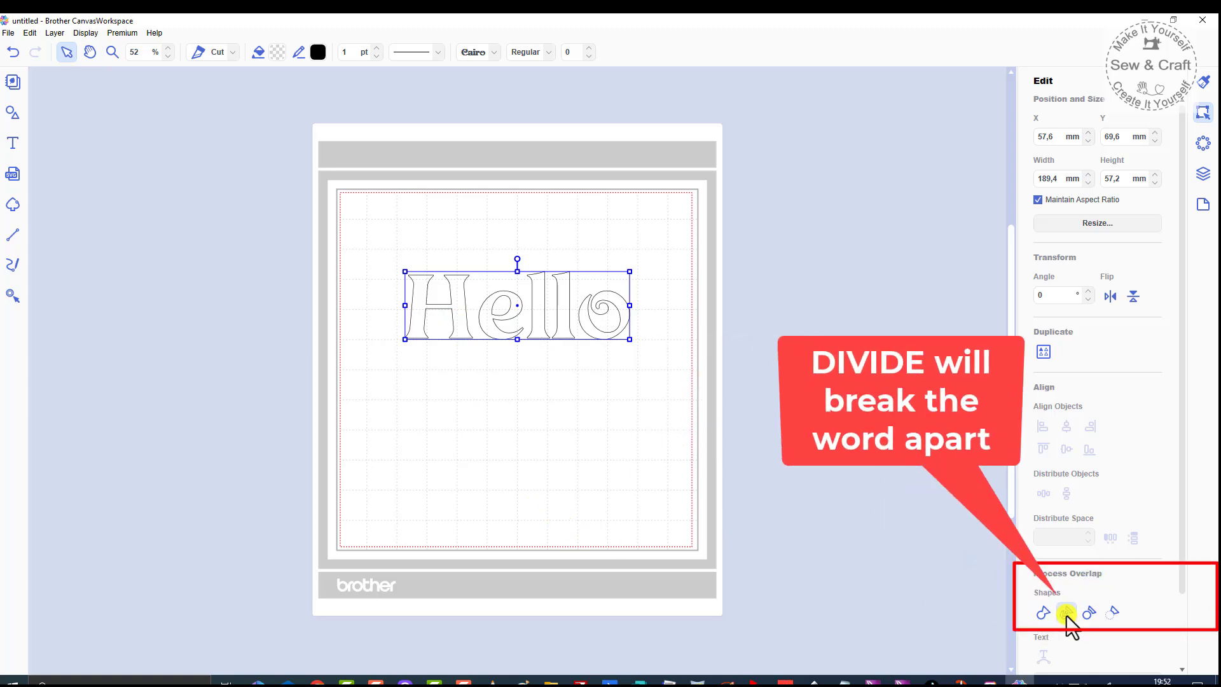
left_click(553, 469)
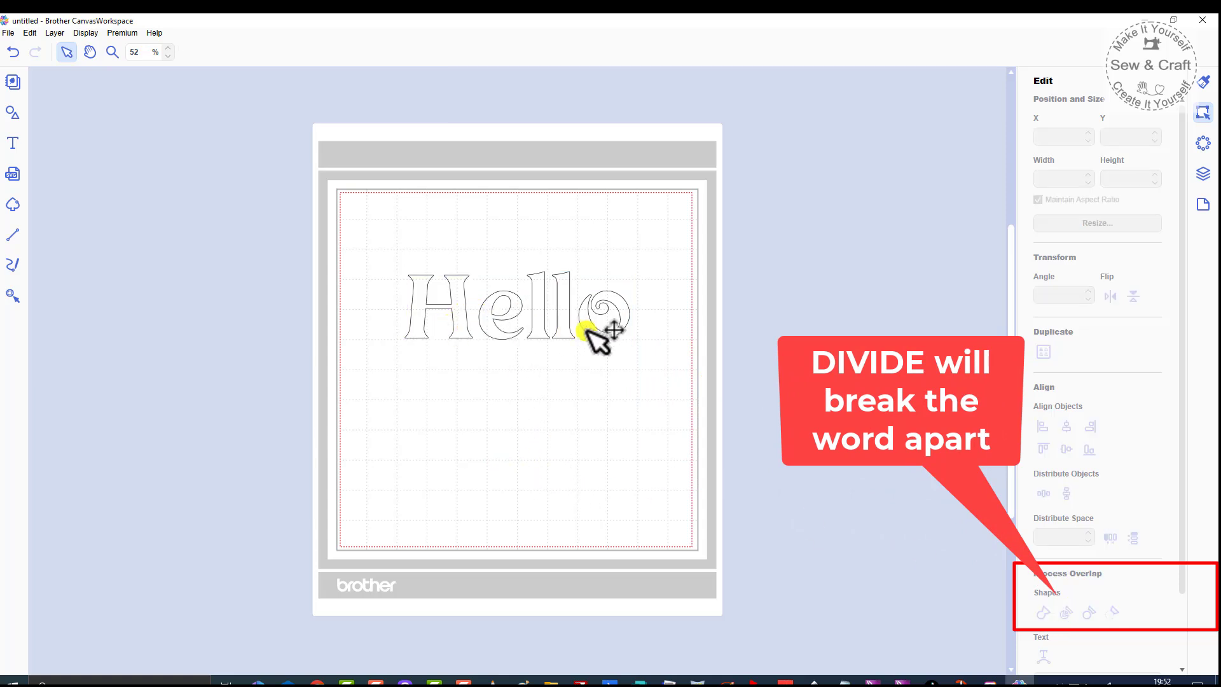
left_click(494, 329)
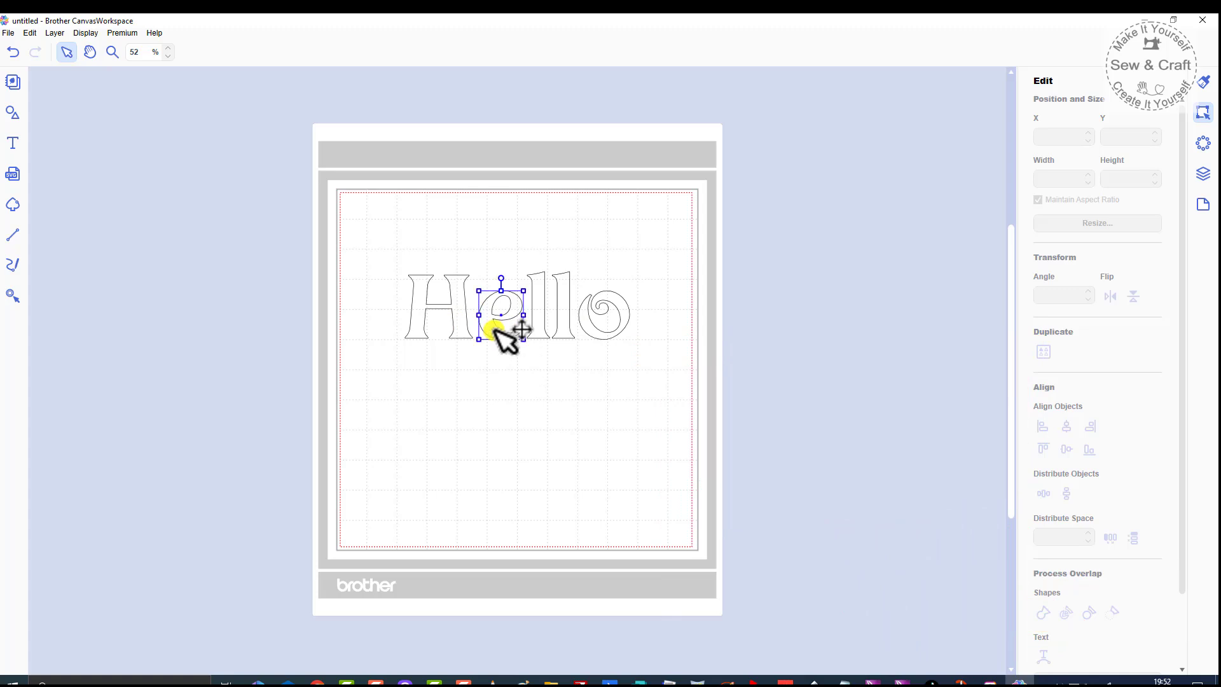
left_click_drag(495, 329, 548, 333)
left_click(561, 330)
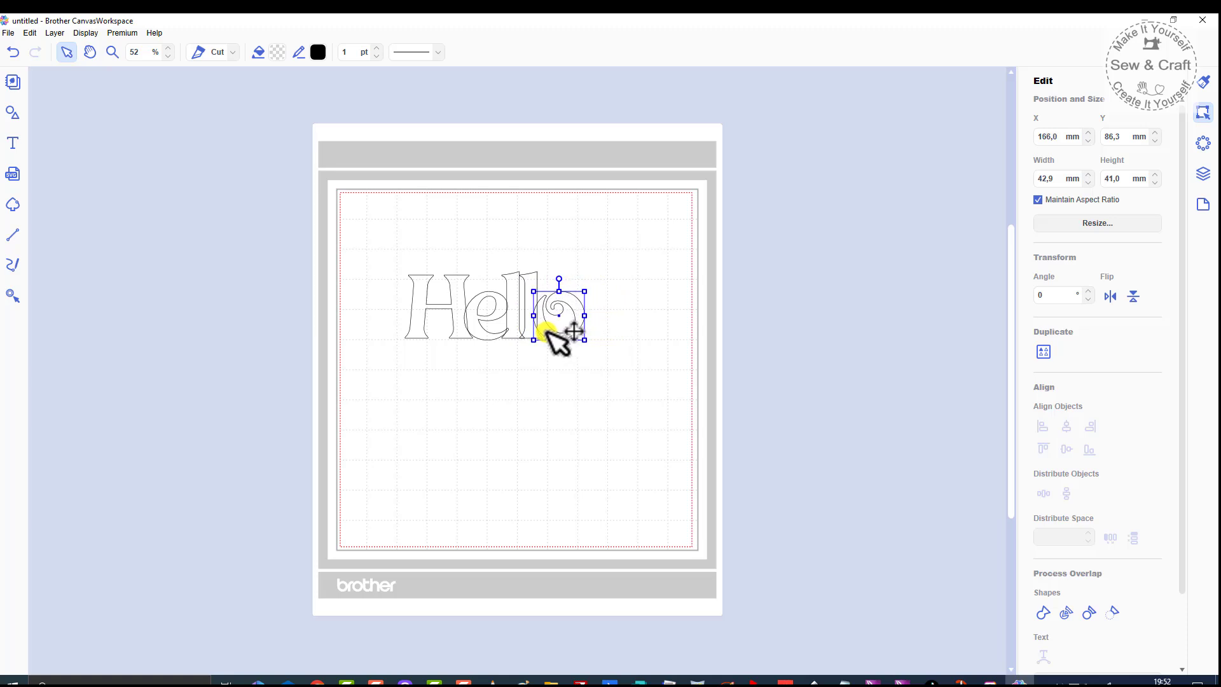
left_click(585, 405)
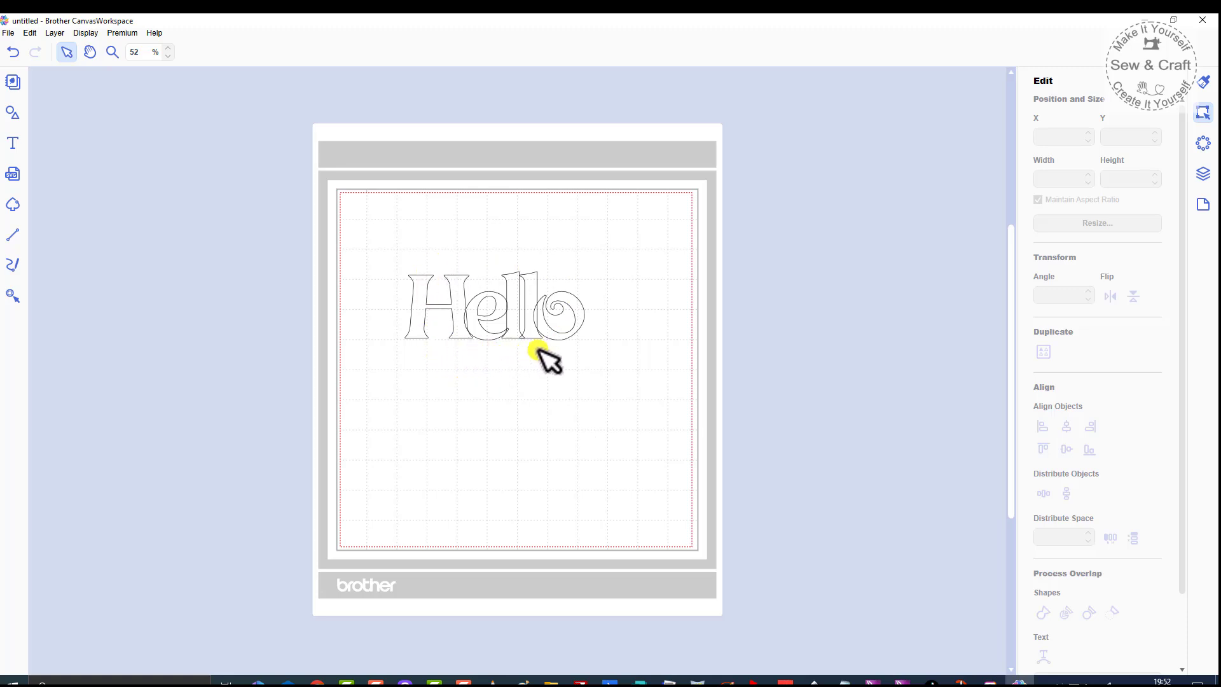
Step: Weld all the overlapping letters into one shape and move it to about X 67.8 mm, Y 63.2 mm
left_click_drag(385, 257, 614, 379)
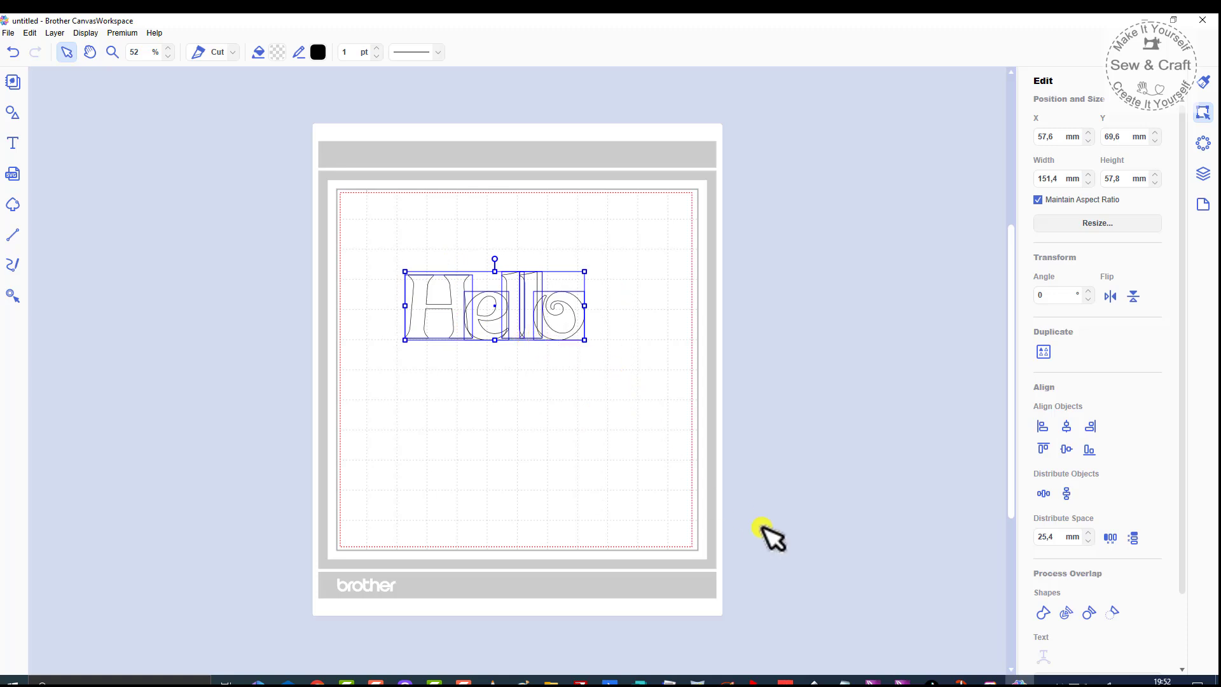
left_click(1043, 615)
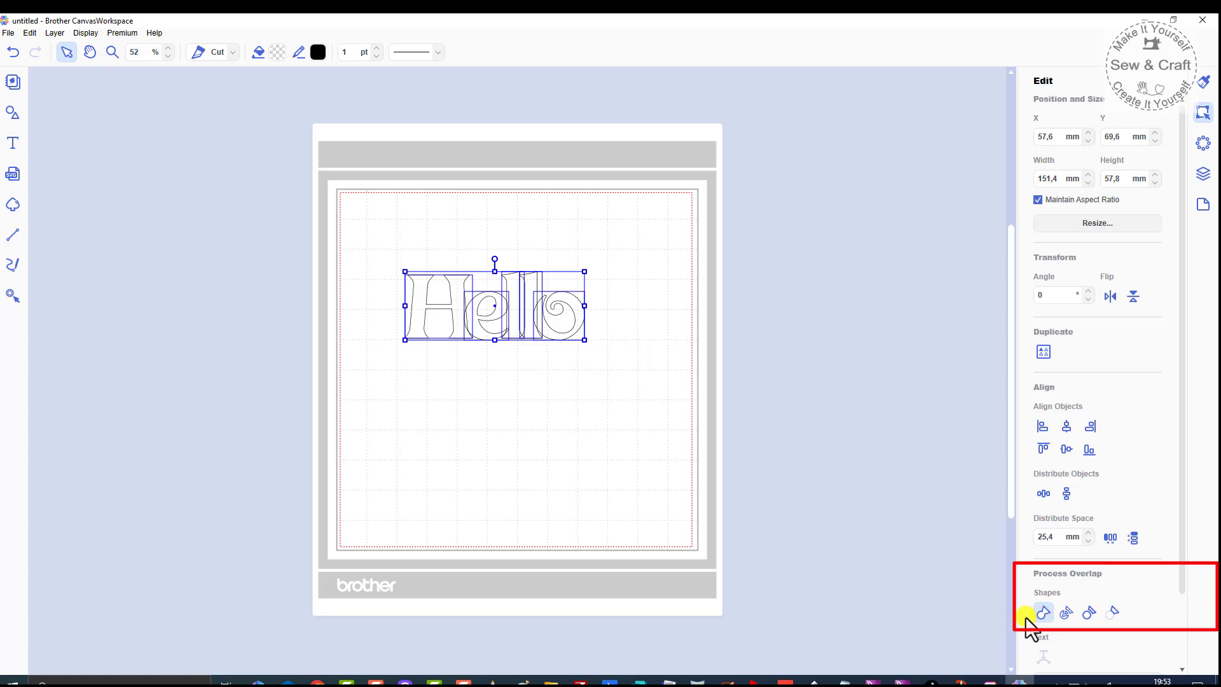
left_click(515, 474)
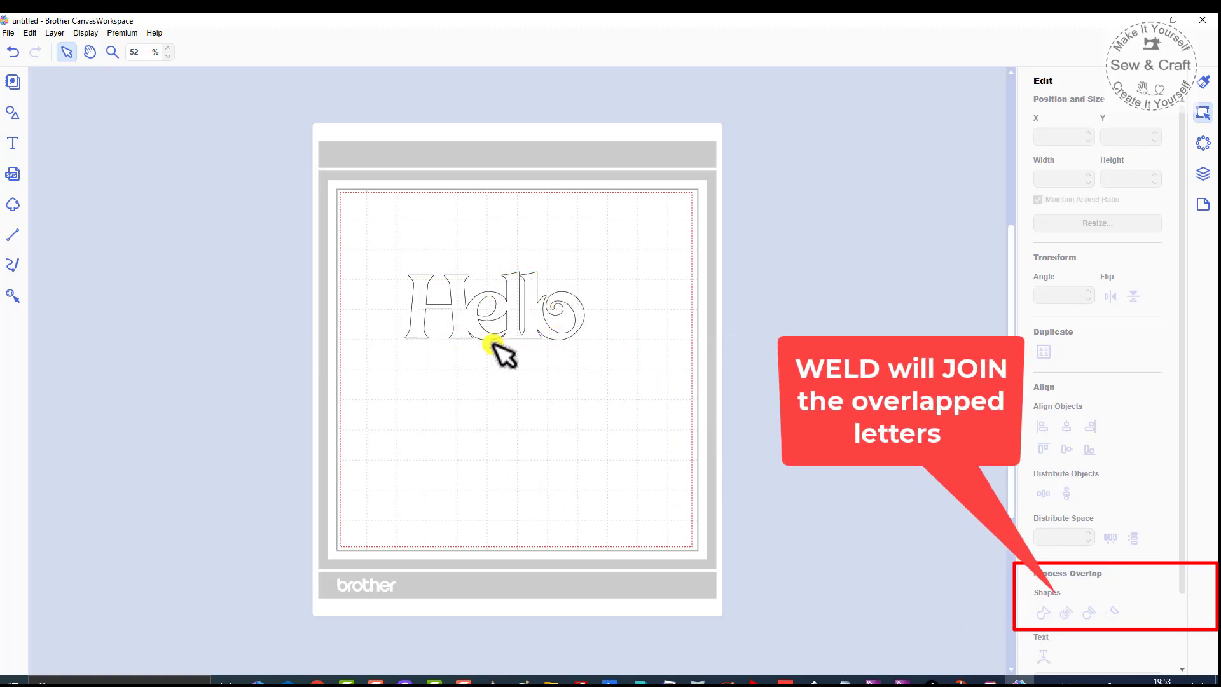
mouse_move(528, 324)
left_mouse_down()
mouse_move(564, 280)
mouse_move(541, 266)
mouse_move(542, 314)
left_mouse_up()
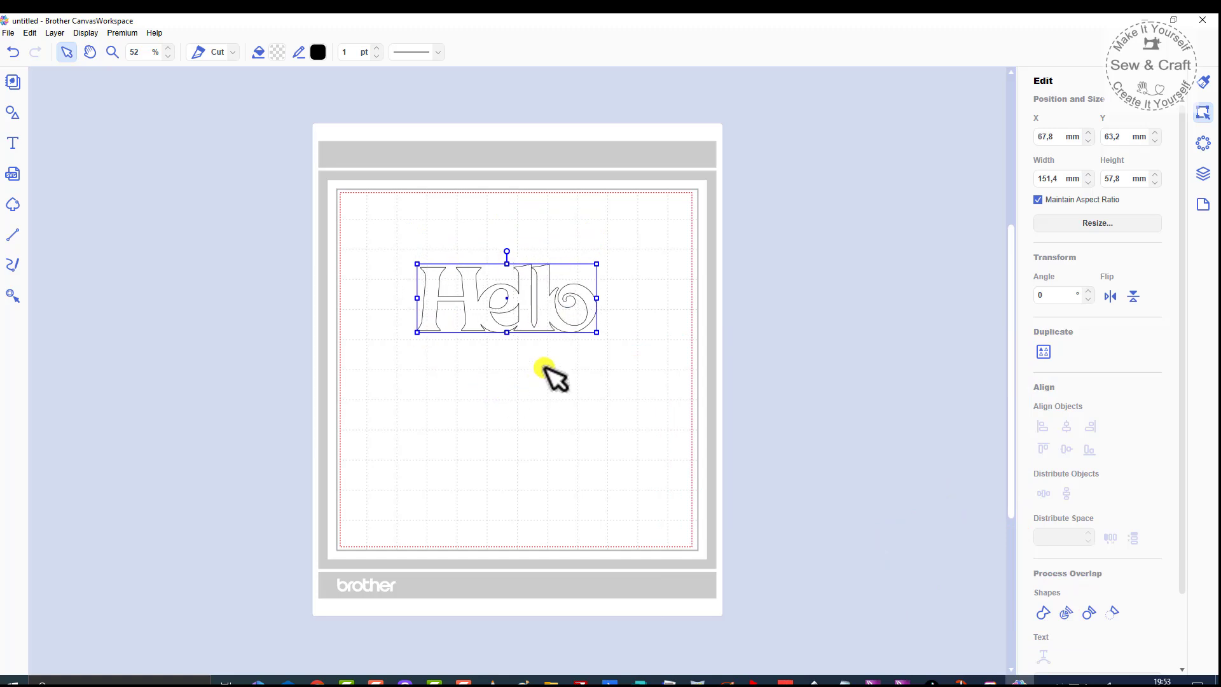
Step: Create a 5.0 mm outward offset line with round corners around only the welded word's outer edge, leaving the original line as is
scroll(1139, 629, "down", 2)
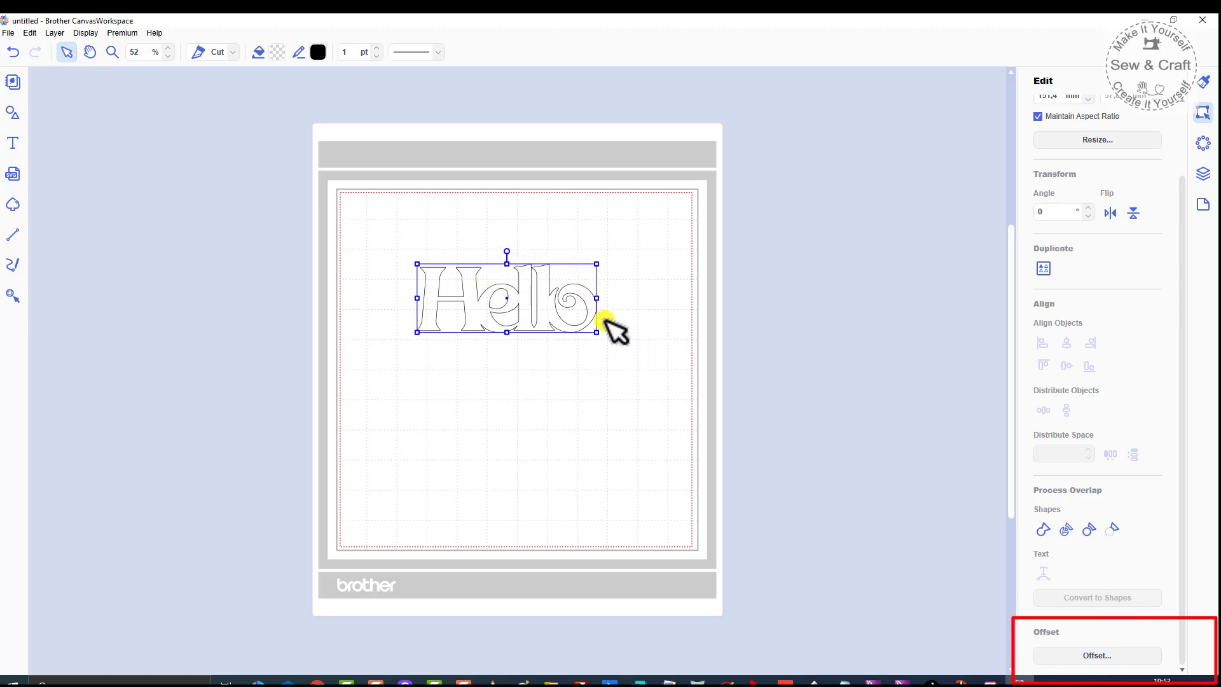
left_click(1089, 656)
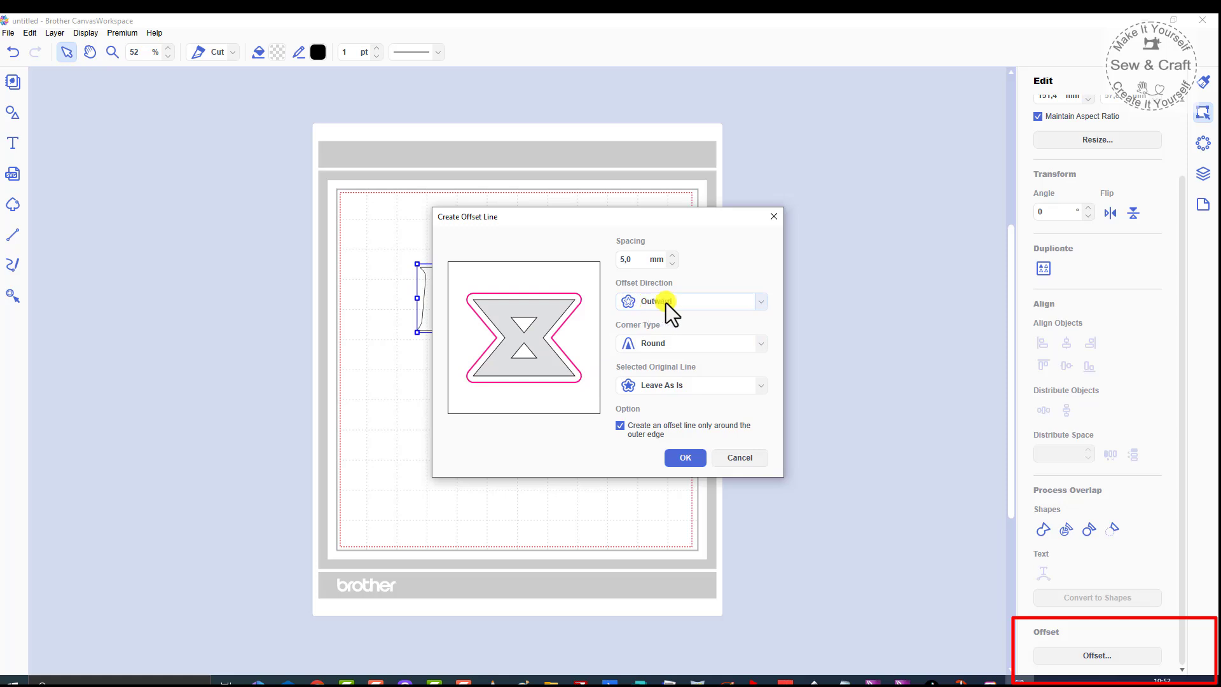
left_click(761, 305)
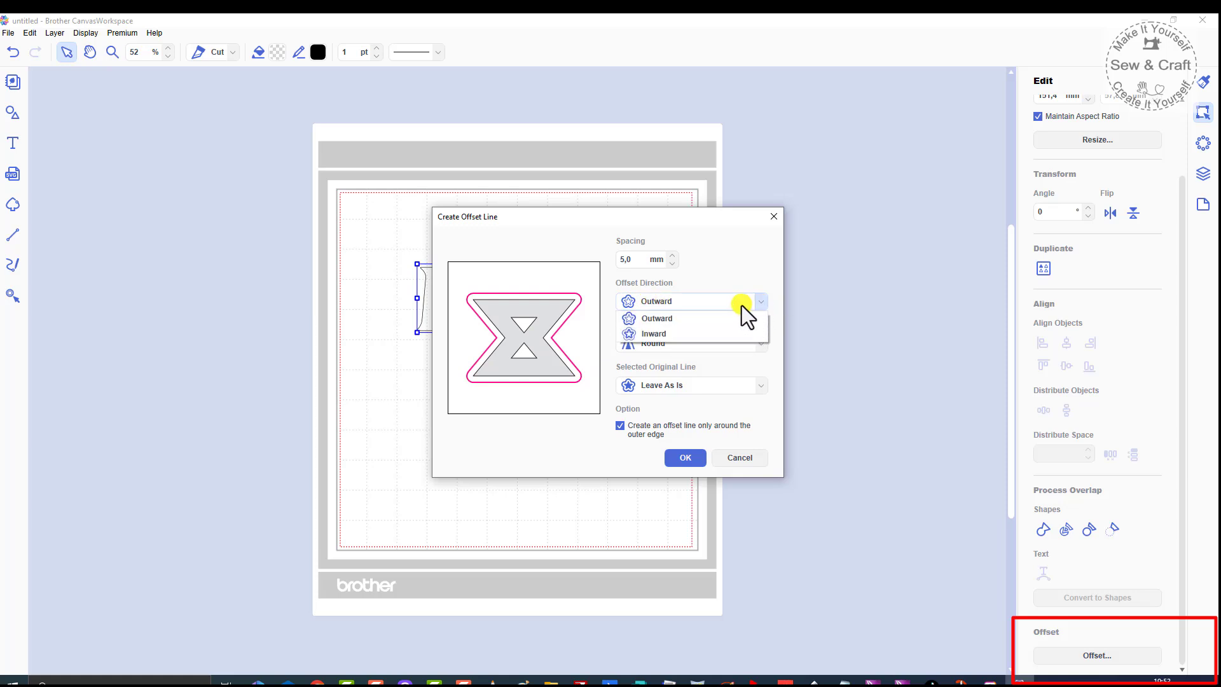
left_click(670, 301)
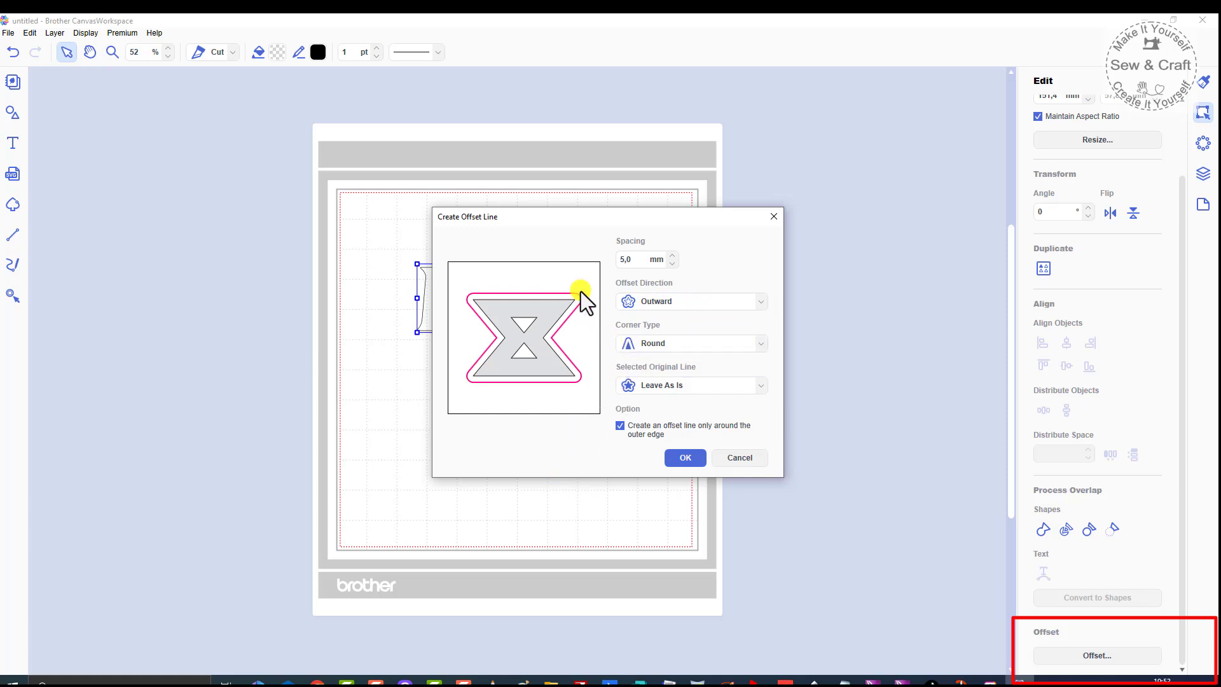
left_click(762, 345)
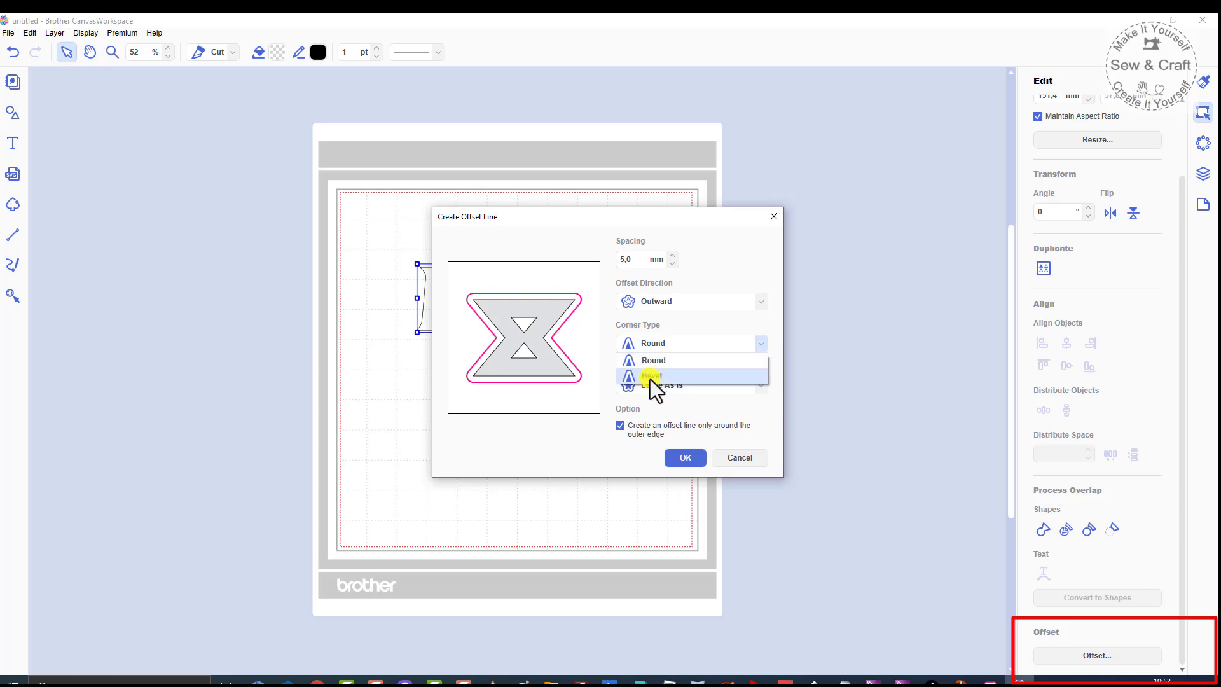
left_click(647, 345)
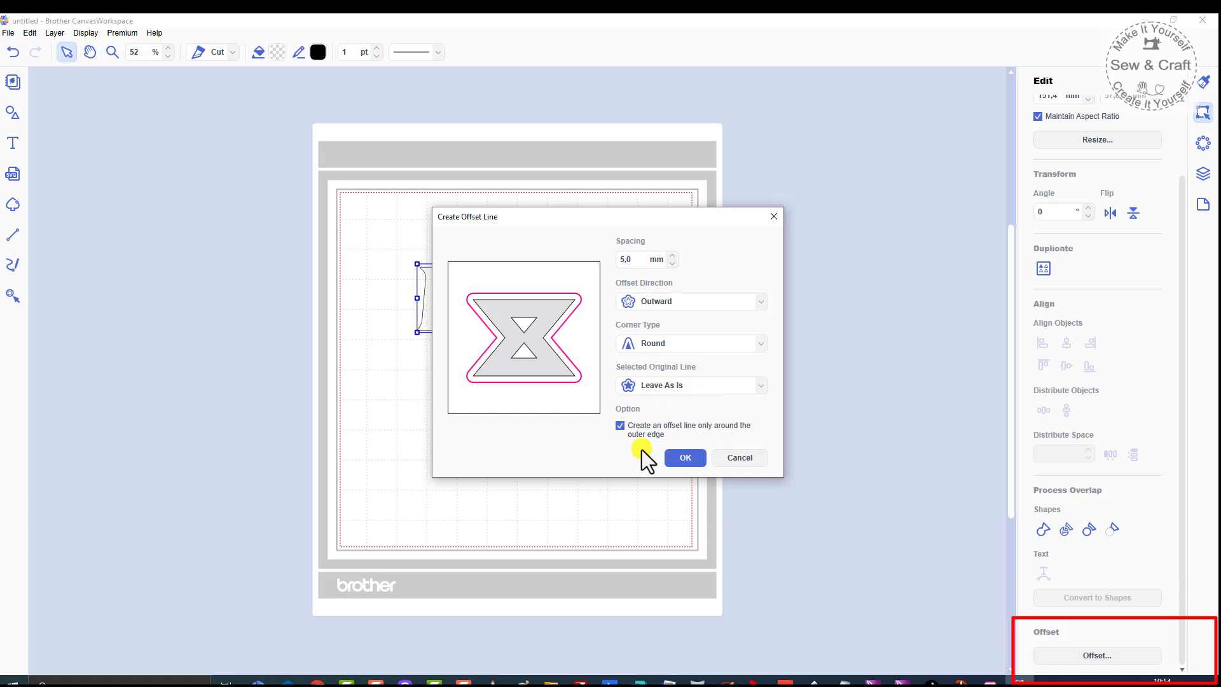
left_click(684, 457)
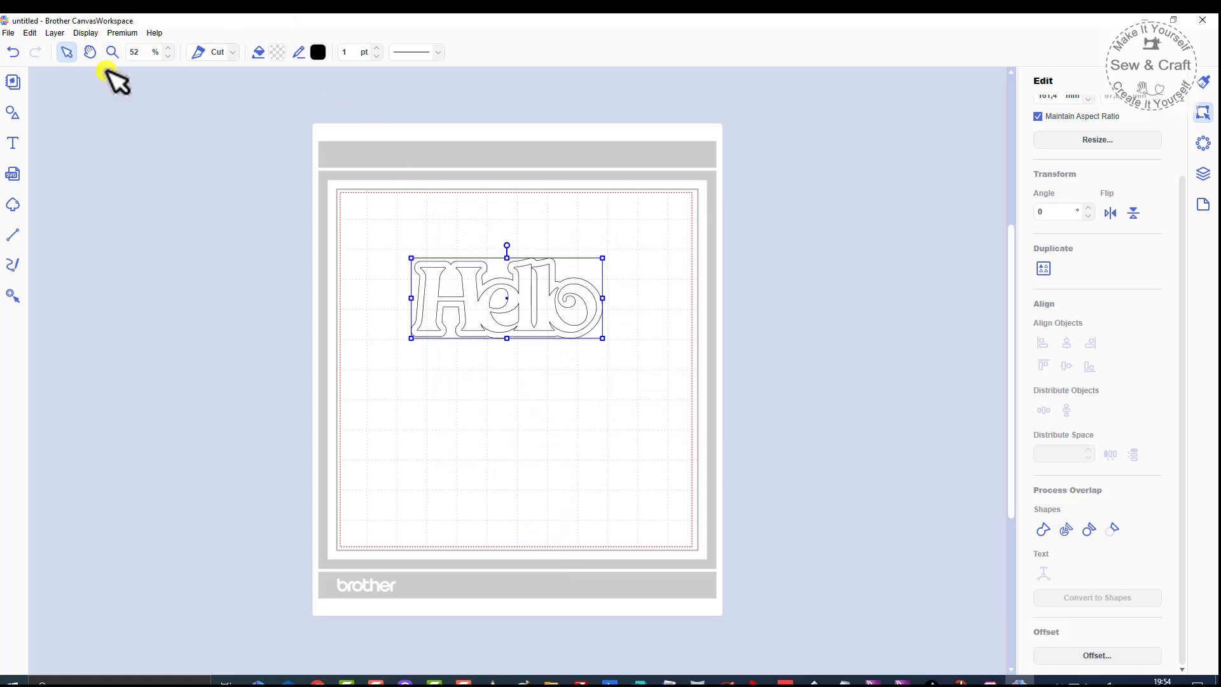
Step: Examine the offset outline around the welded "Hello" up close
scroll(166, 51, "up", 3)
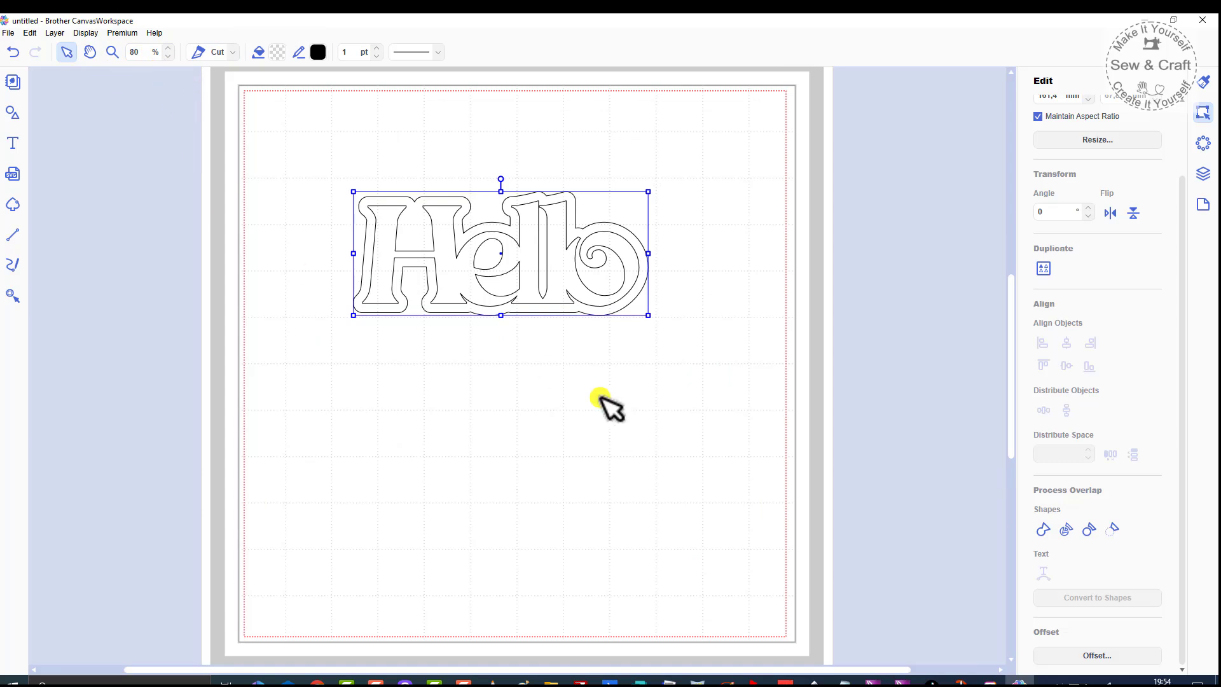
scroll(483, 421, "up", 1)
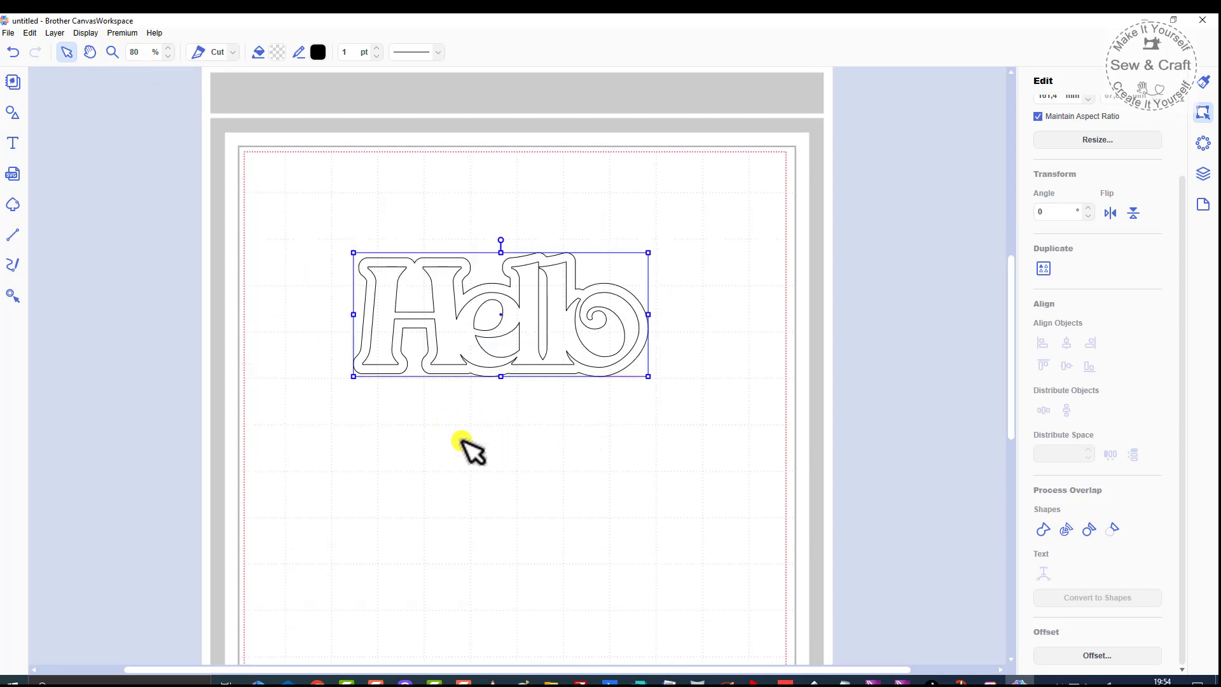
scroll(461, 438, "up", 2)
scroll(461, 437, "up", 1)
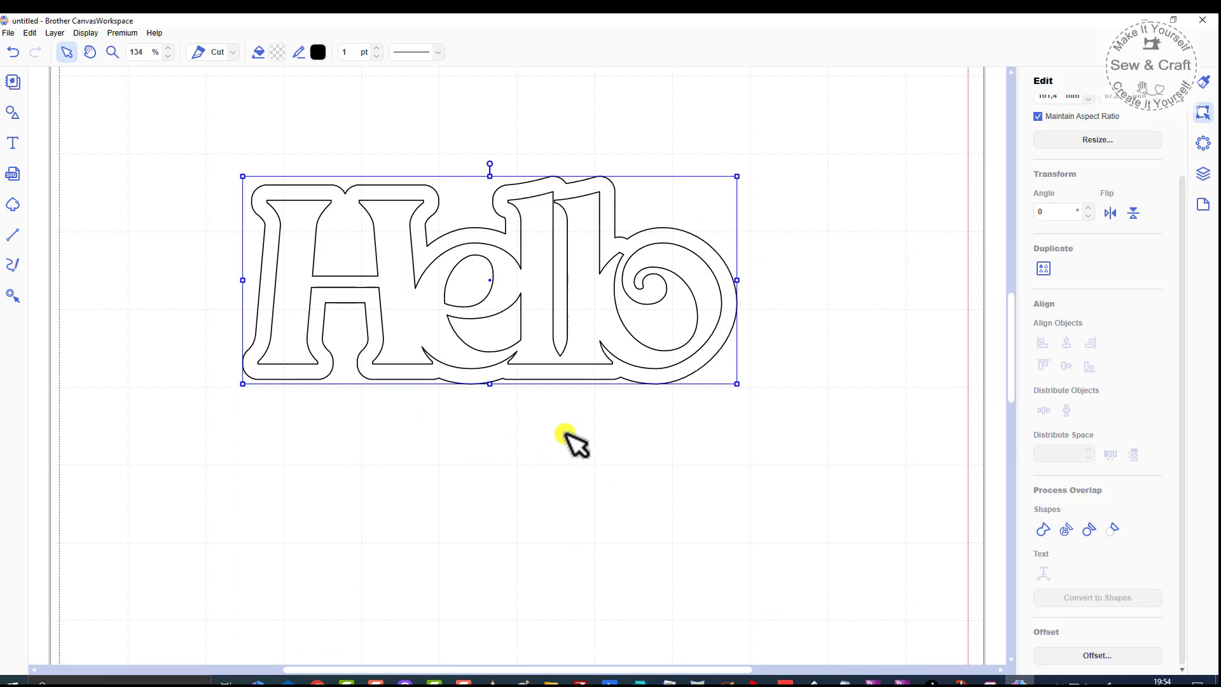
scroll(568, 436, "down", 4)
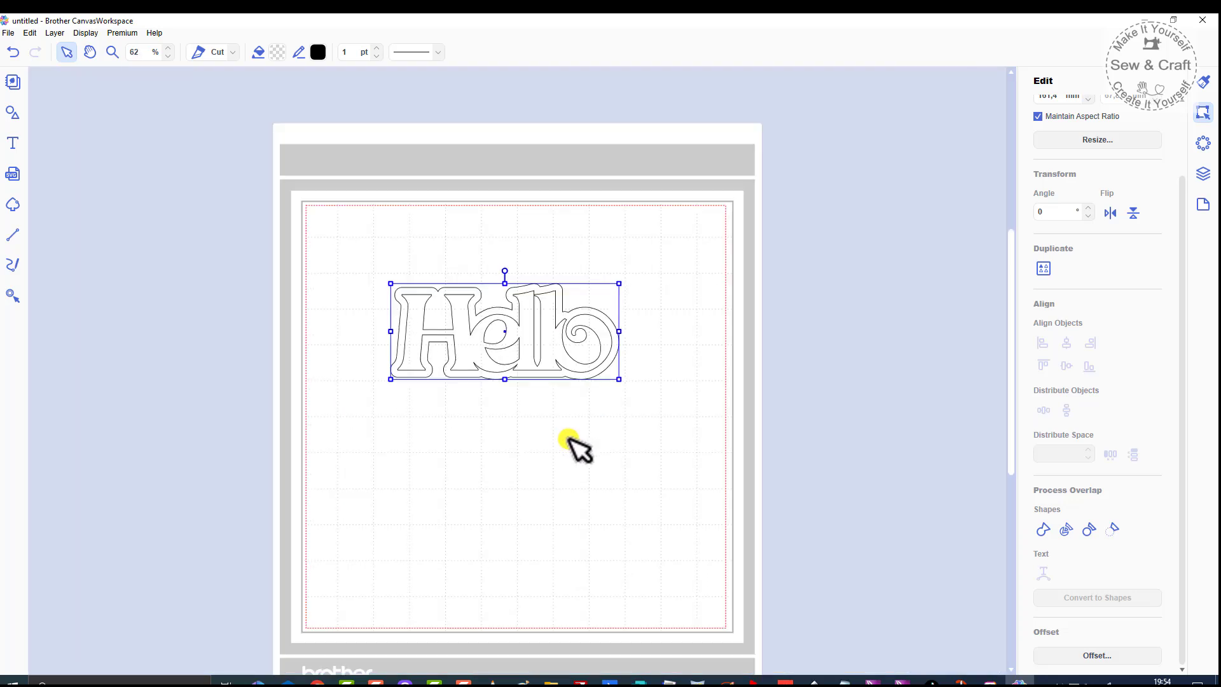
scroll(568, 436, "up", 3)
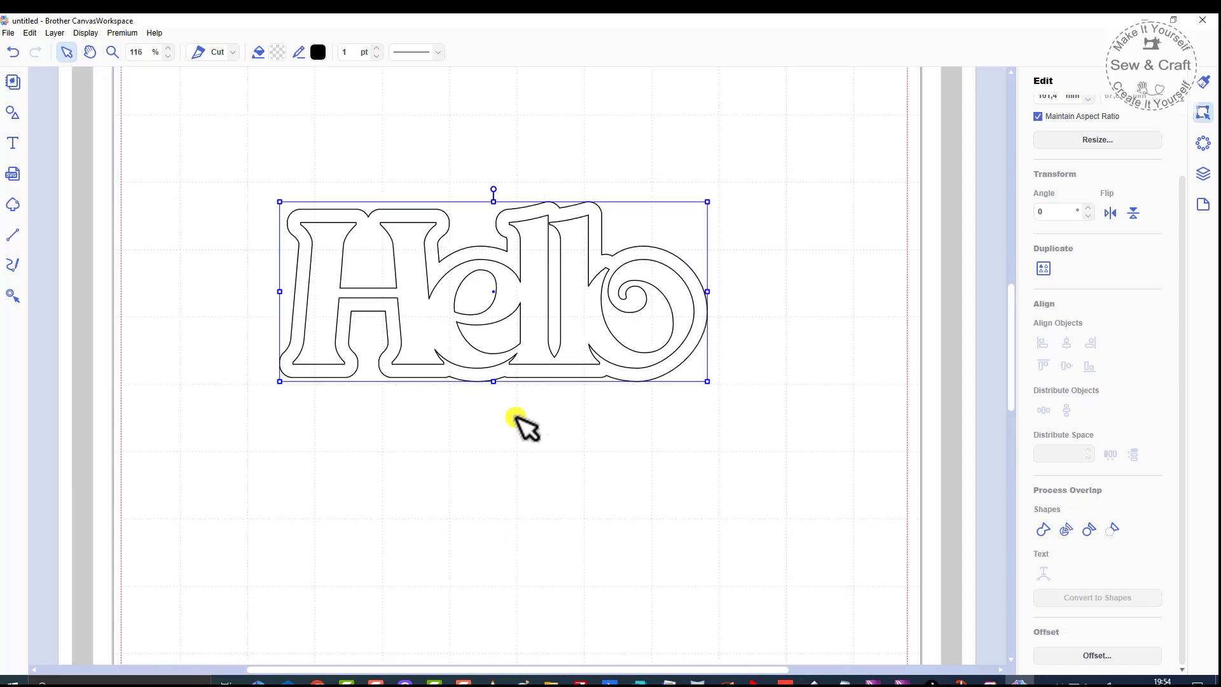
scroll(537, 322, "up", 1)
scroll(531, 312, "up", 1)
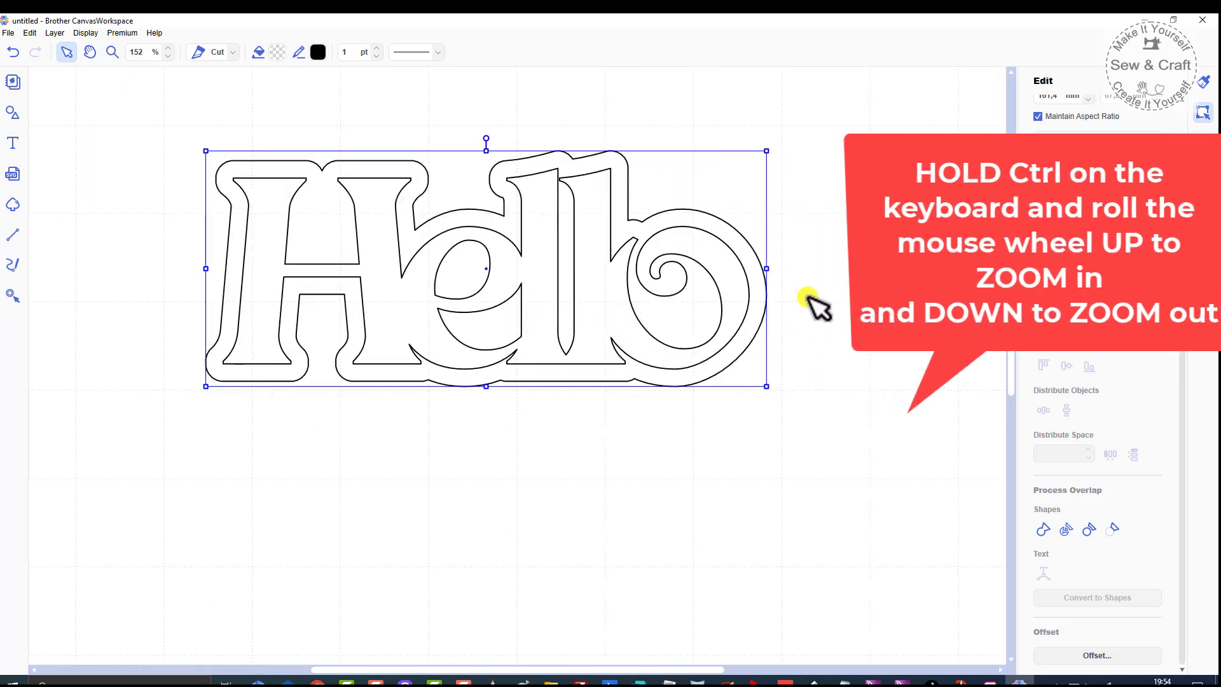
left_click(709, 500)
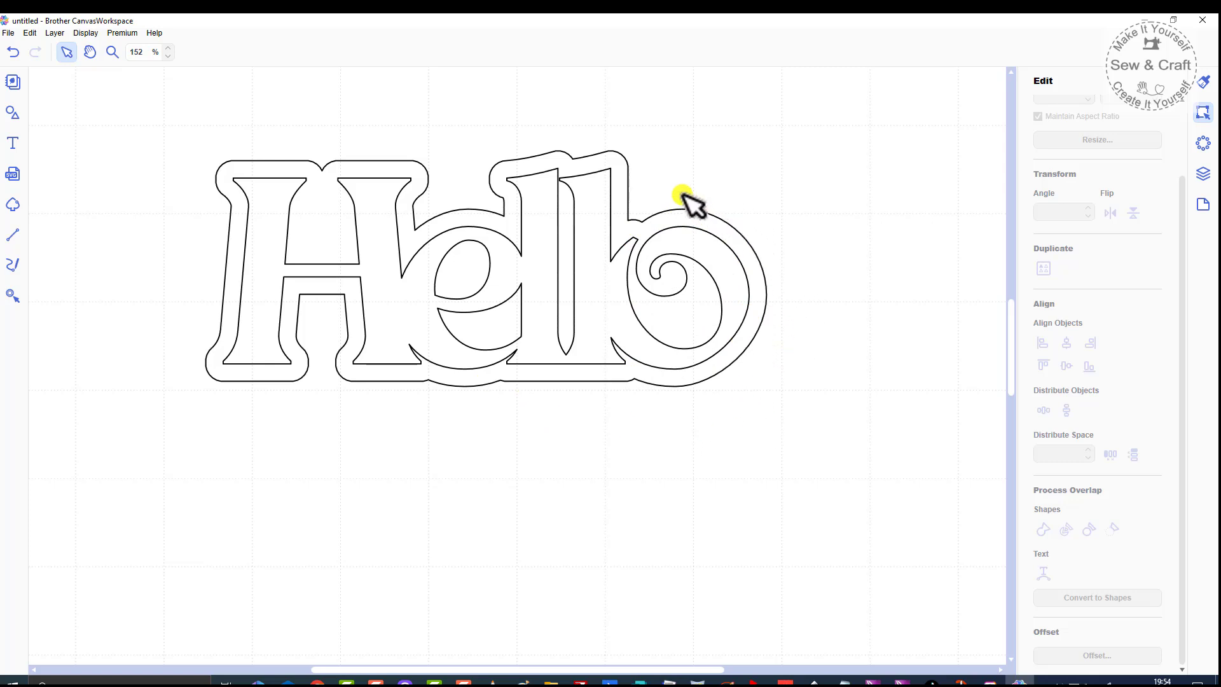
Step: Fill the outer offset shape around "Hello" with bright pink
left_click(612, 162)
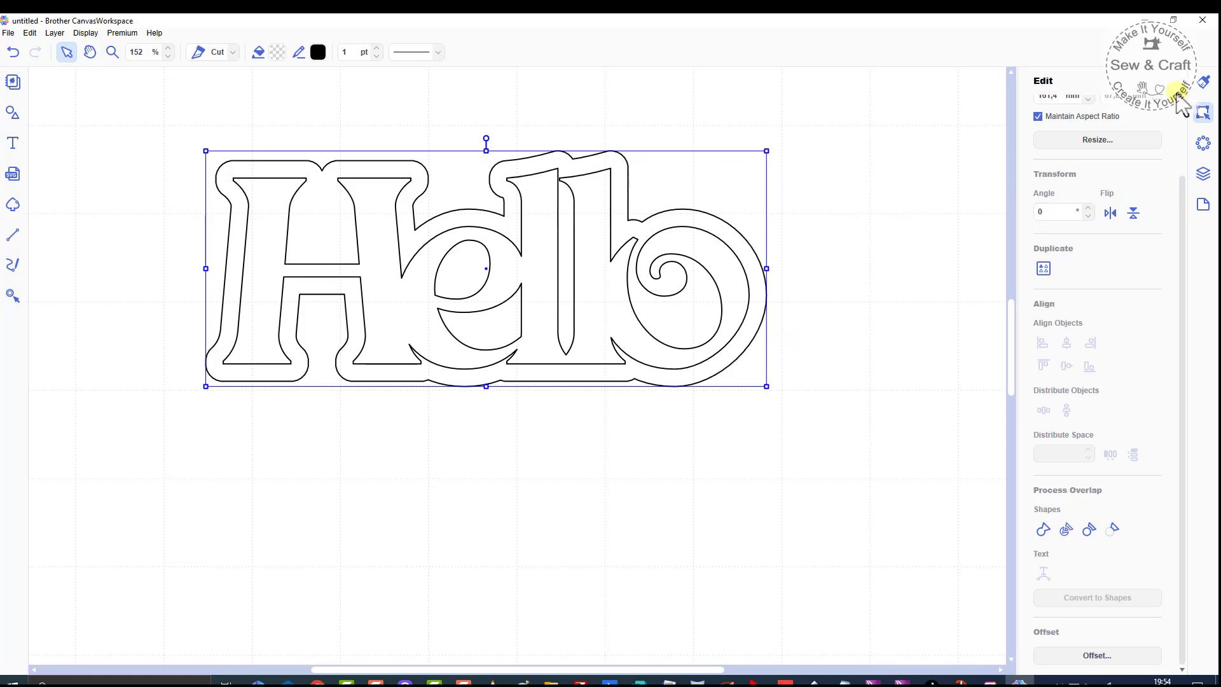
left_click(1204, 81)
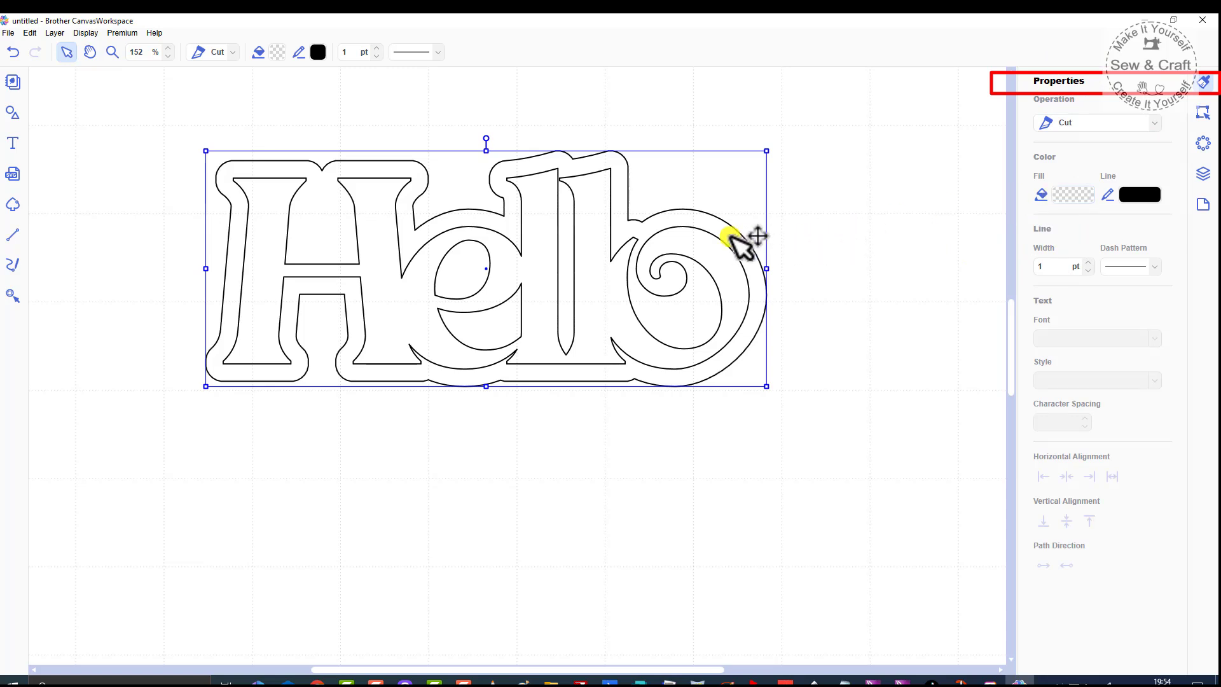
left_click(1075, 196)
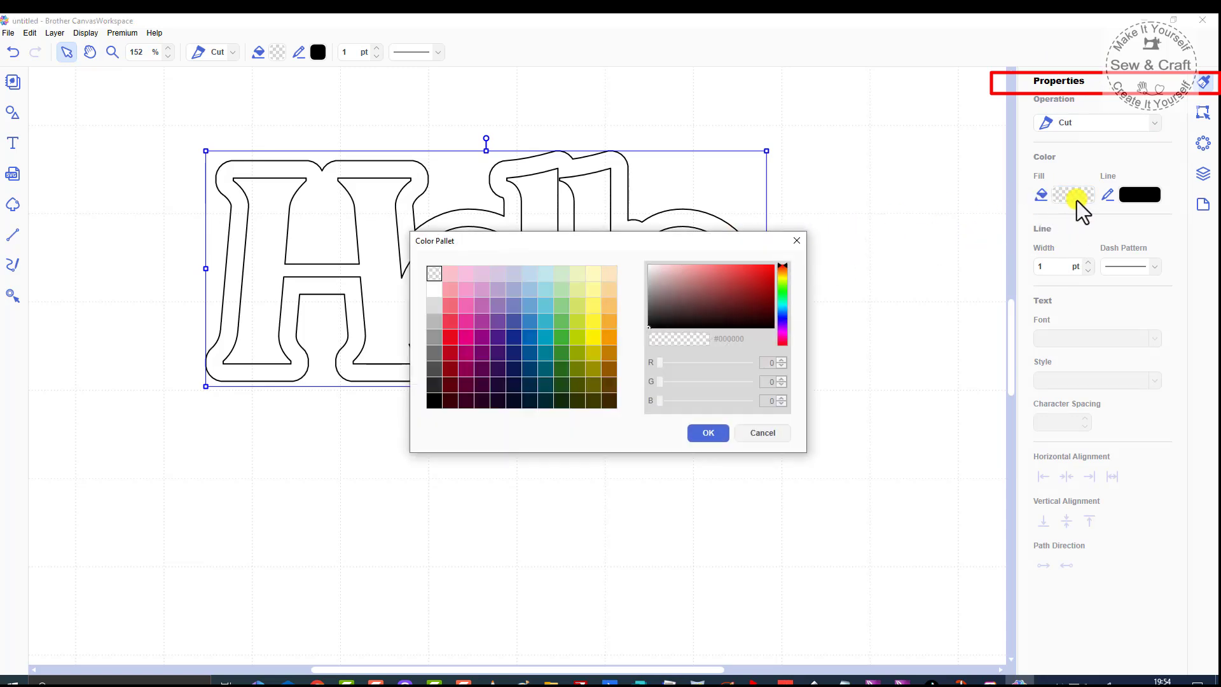
left_click(468, 322)
left_click(706, 434)
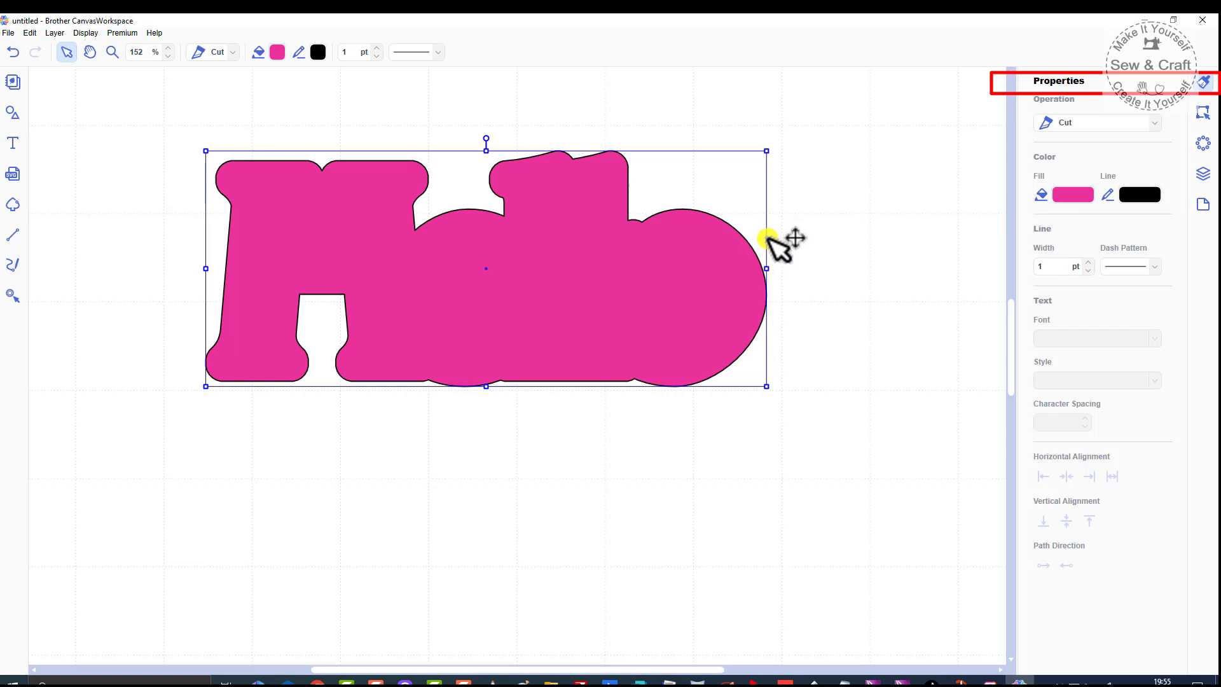
Step: Send the pink offset shape to the back, behind the lettering, and display the list of layers
right_click(770, 241)
mouse_move(682, 405)
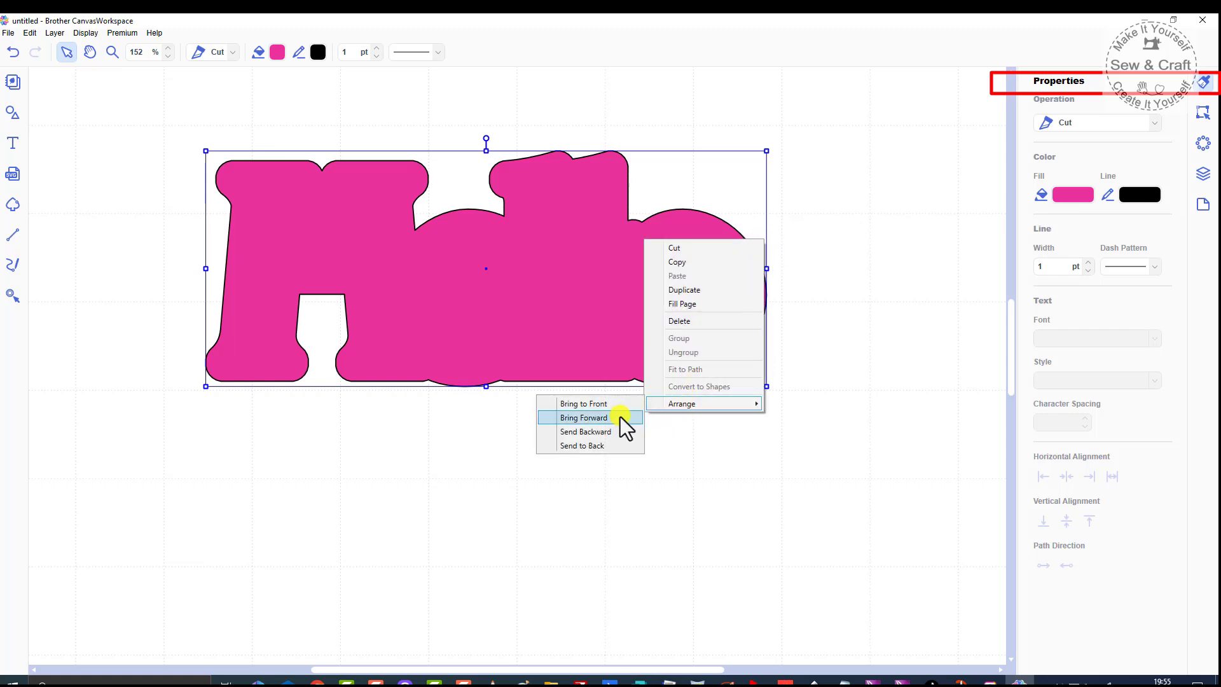
left_click(588, 445)
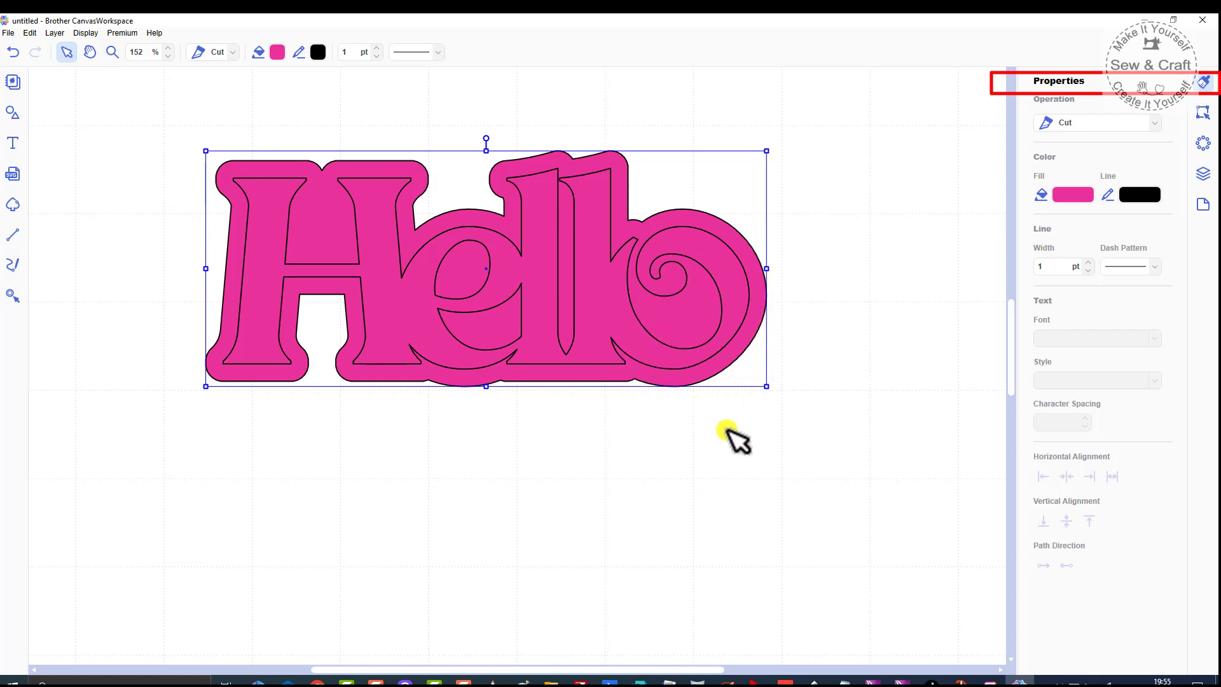
left_click(1206, 177)
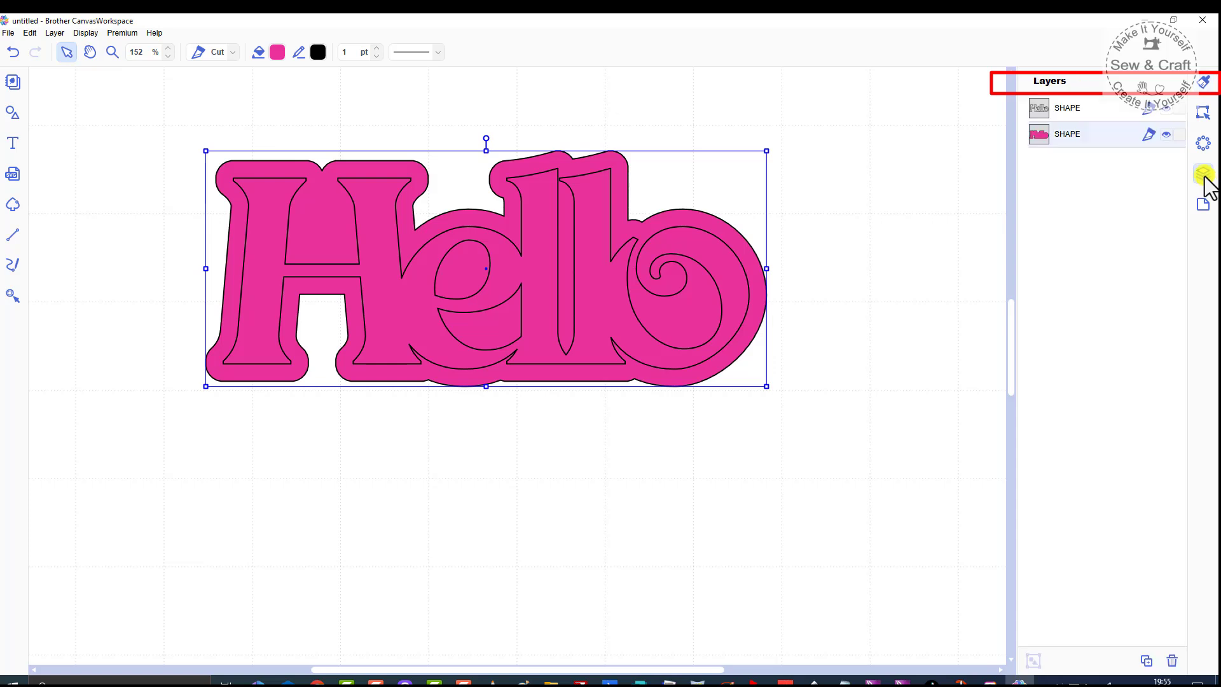
Step: Fill the "Hello" lettering shape in front of the pink offset with light grey
left_click(1042, 108)
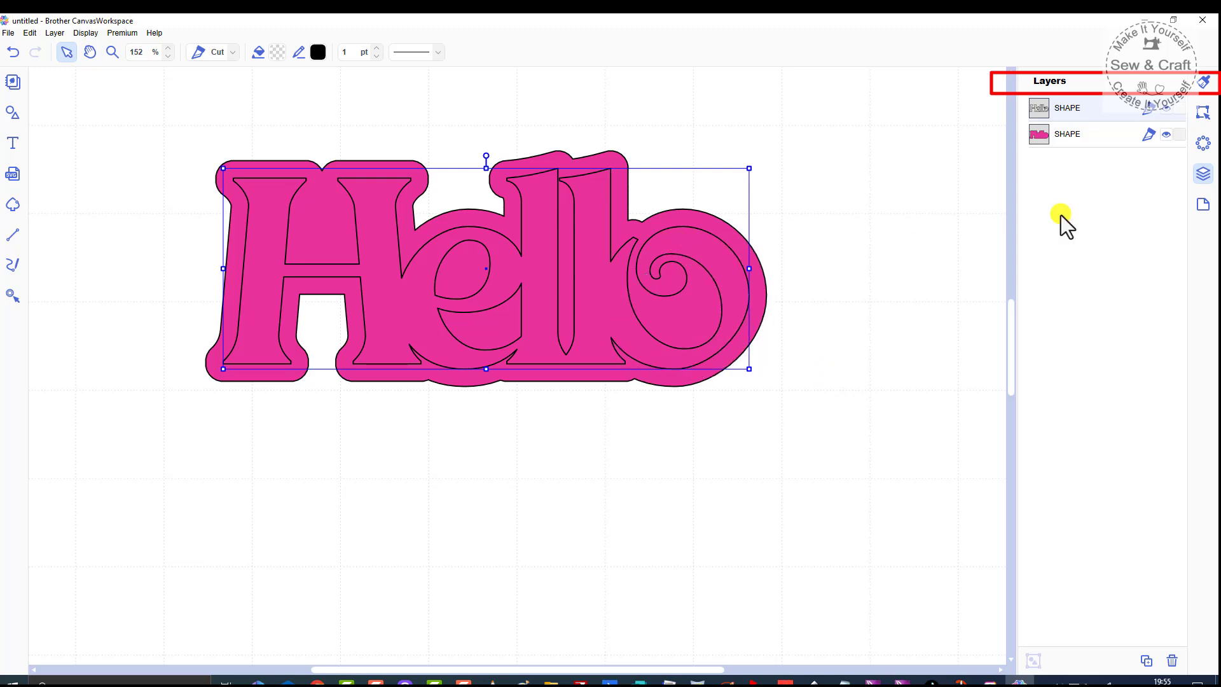
left_click(1202, 82)
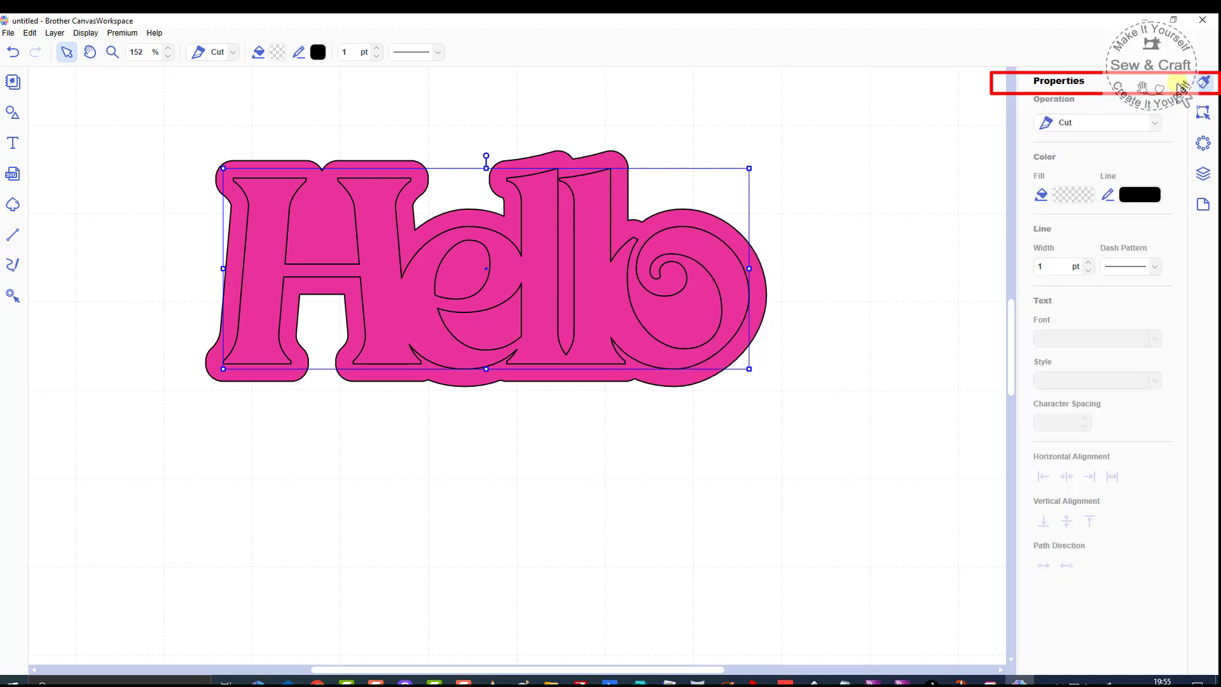
left_click(1061, 197)
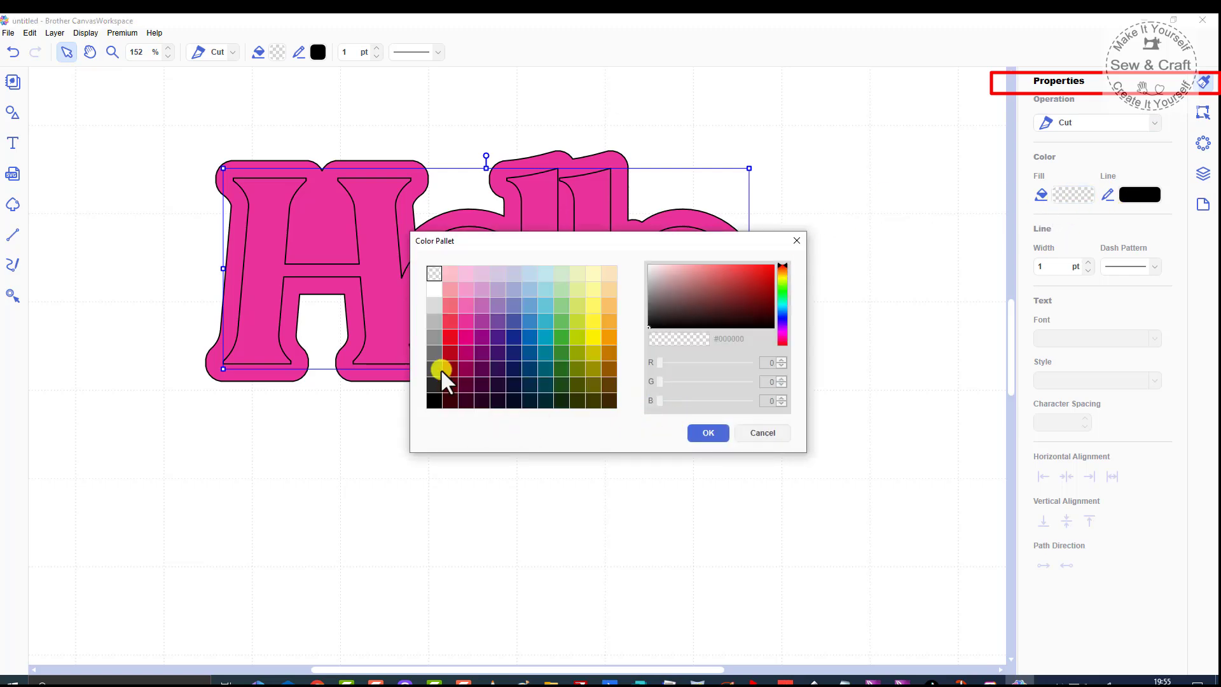
left_click(435, 308)
left_click(709, 436)
left_click(674, 548)
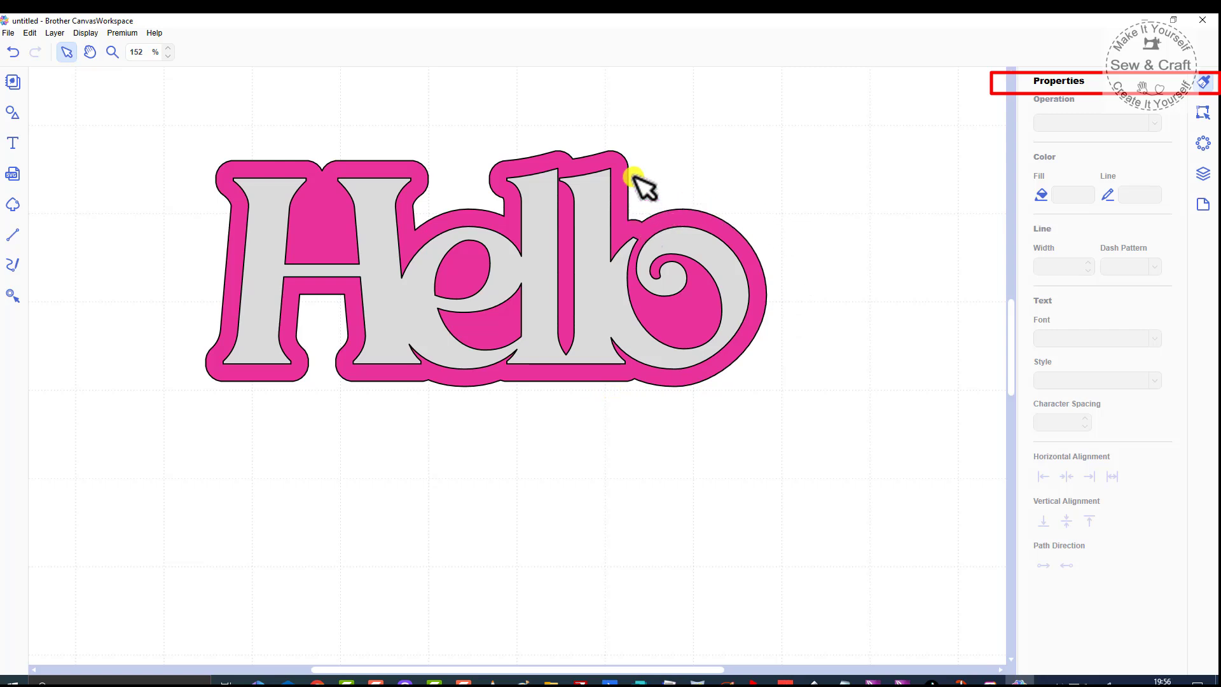
Step: Change the fill of the "Hello" lettering to white
left_click(595, 259)
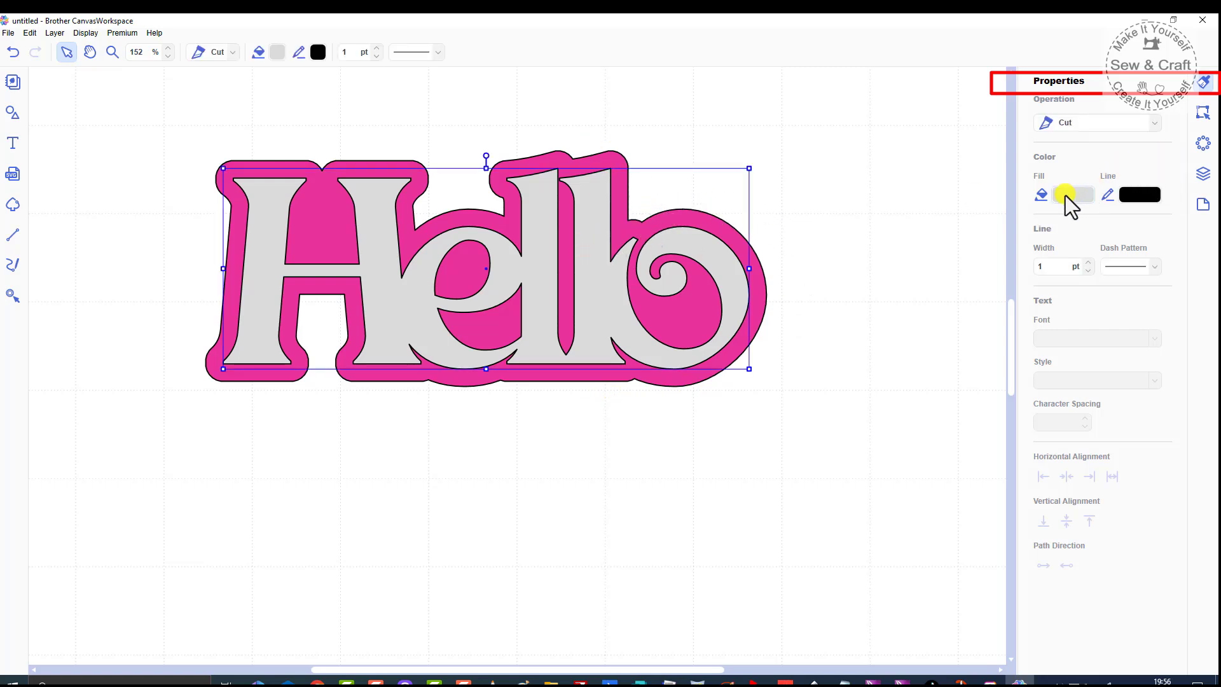
left_click(1066, 196)
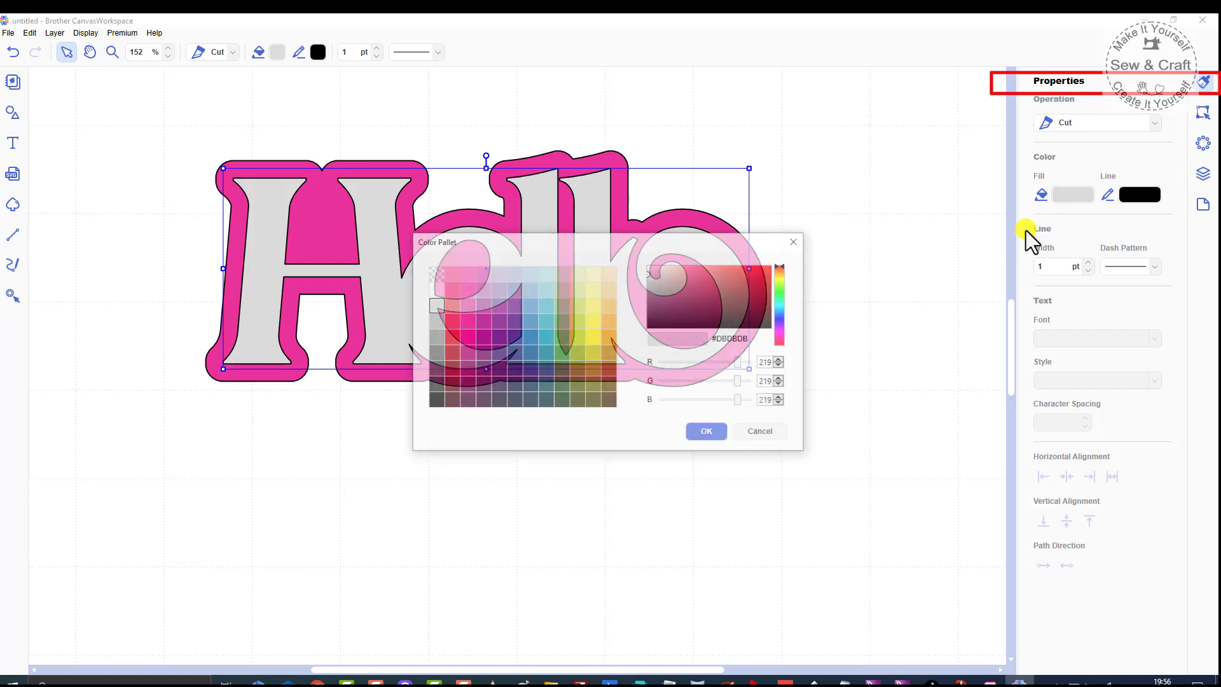
left_click(433, 290)
left_click(706, 434)
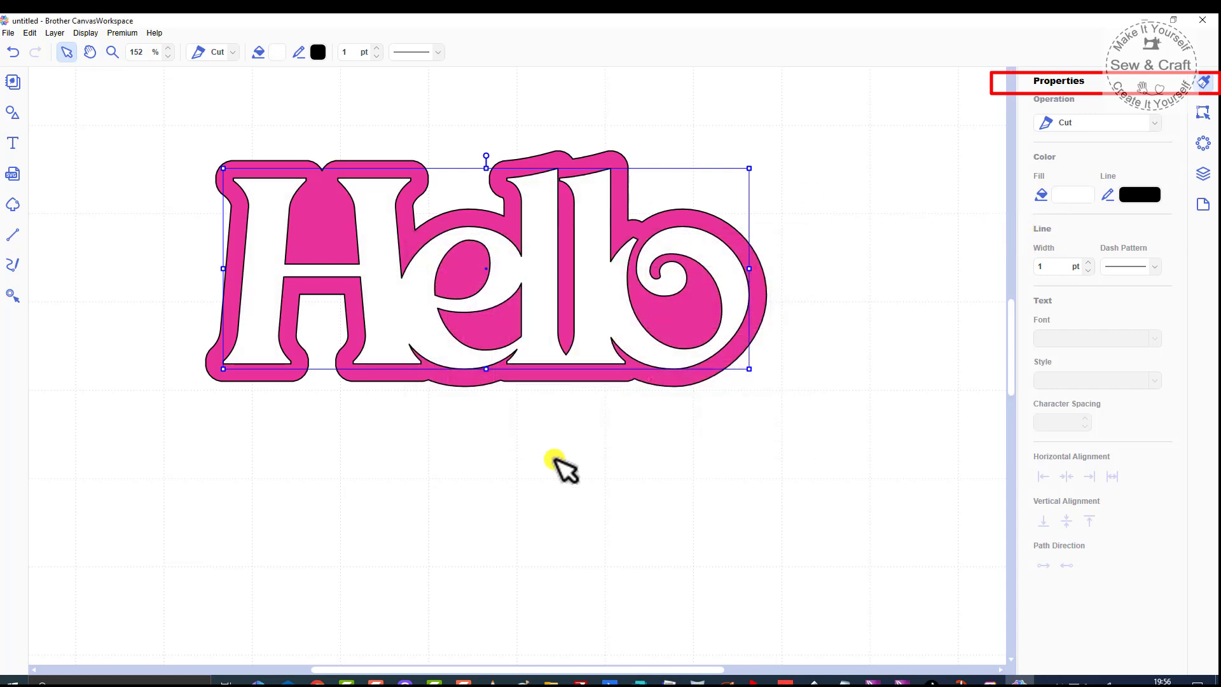
left_click(630, 458)
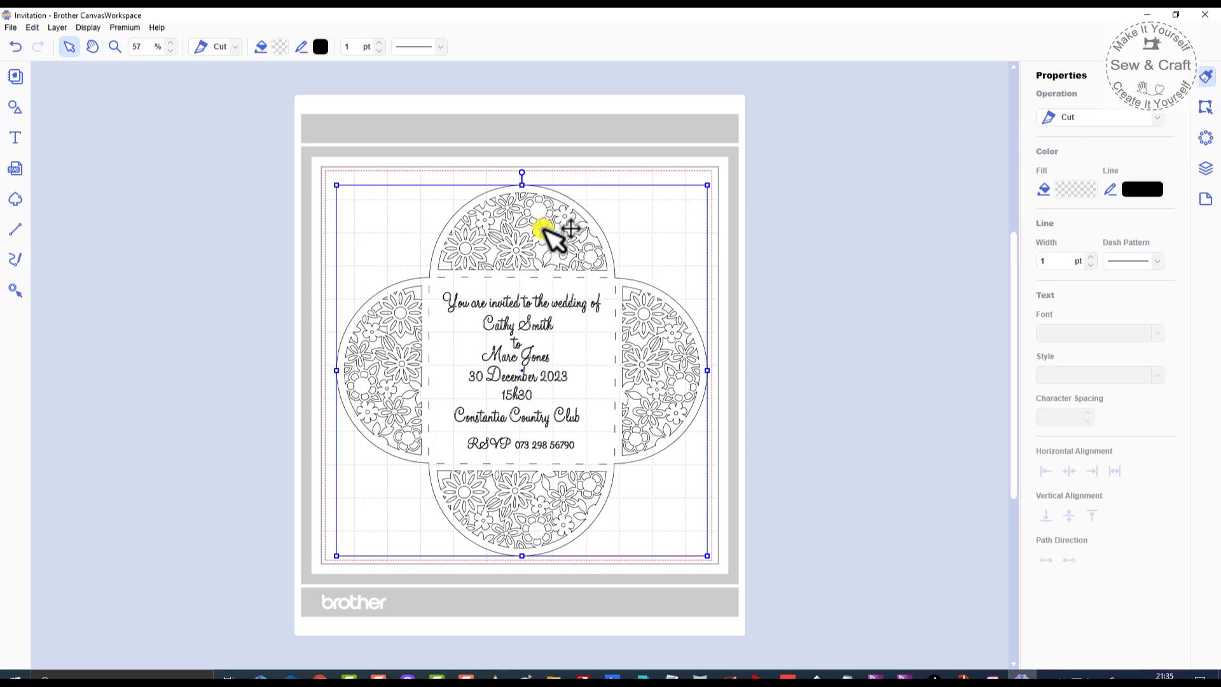
Step: Examine the layers of the wedding invitation, from the text group to the floral cut-out shapes, and activate the Text tool
left_click(1202, 170)
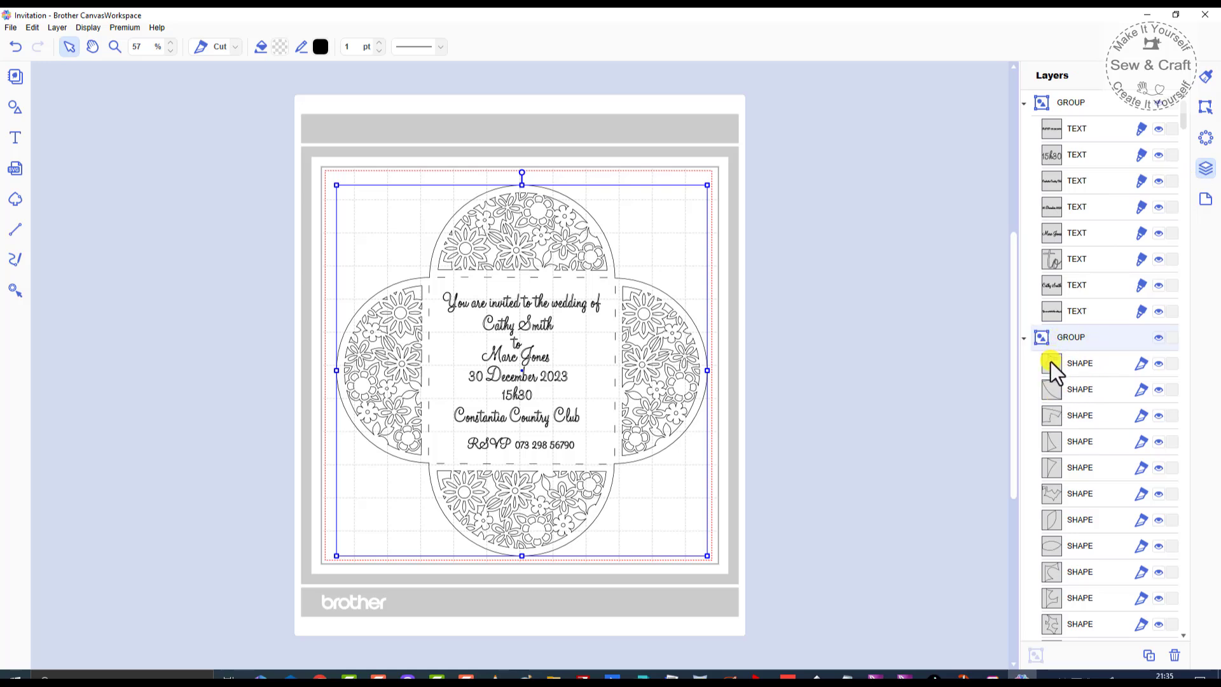
scroll(1051, 360, "down", 5)
scroll(1063, 382, "down", 6)
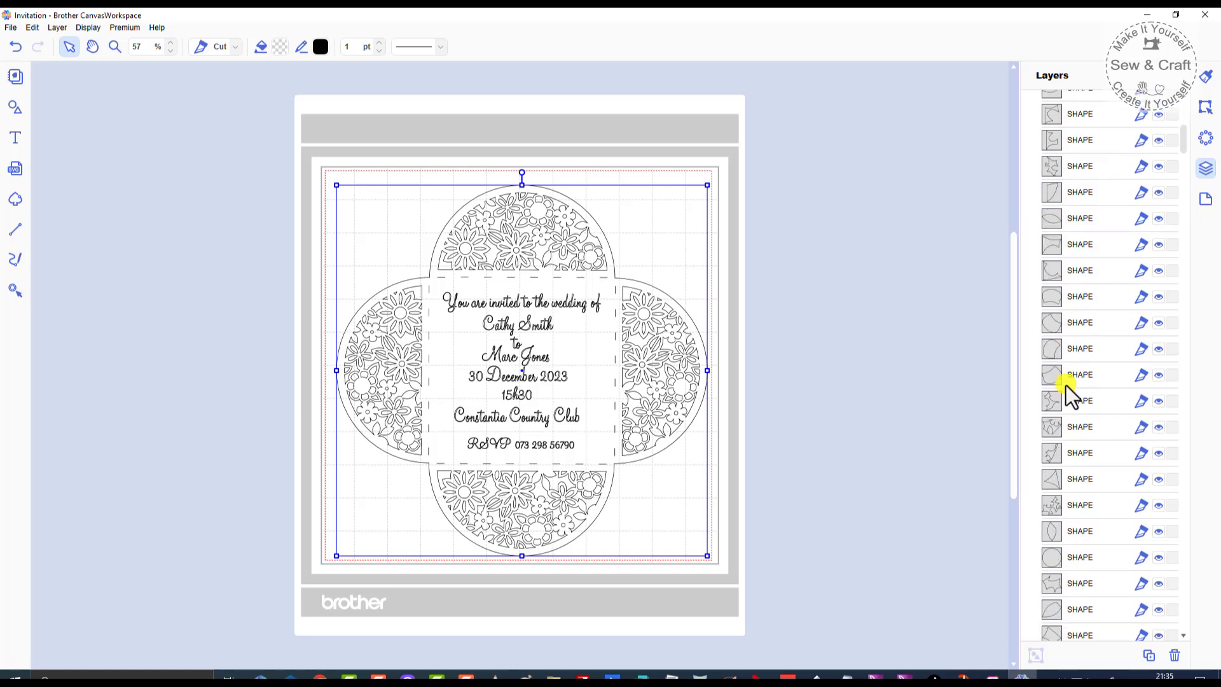
scroll(1063, 383, "up", 2)
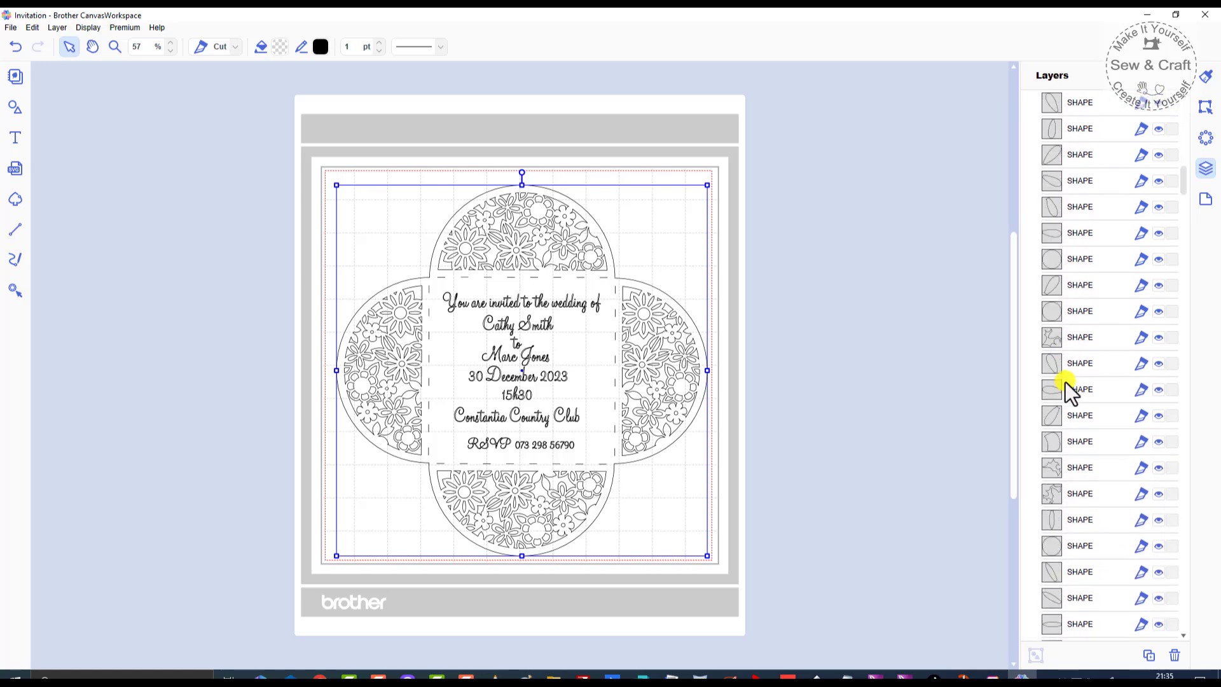
scroll(1064, 377, "up", 8)
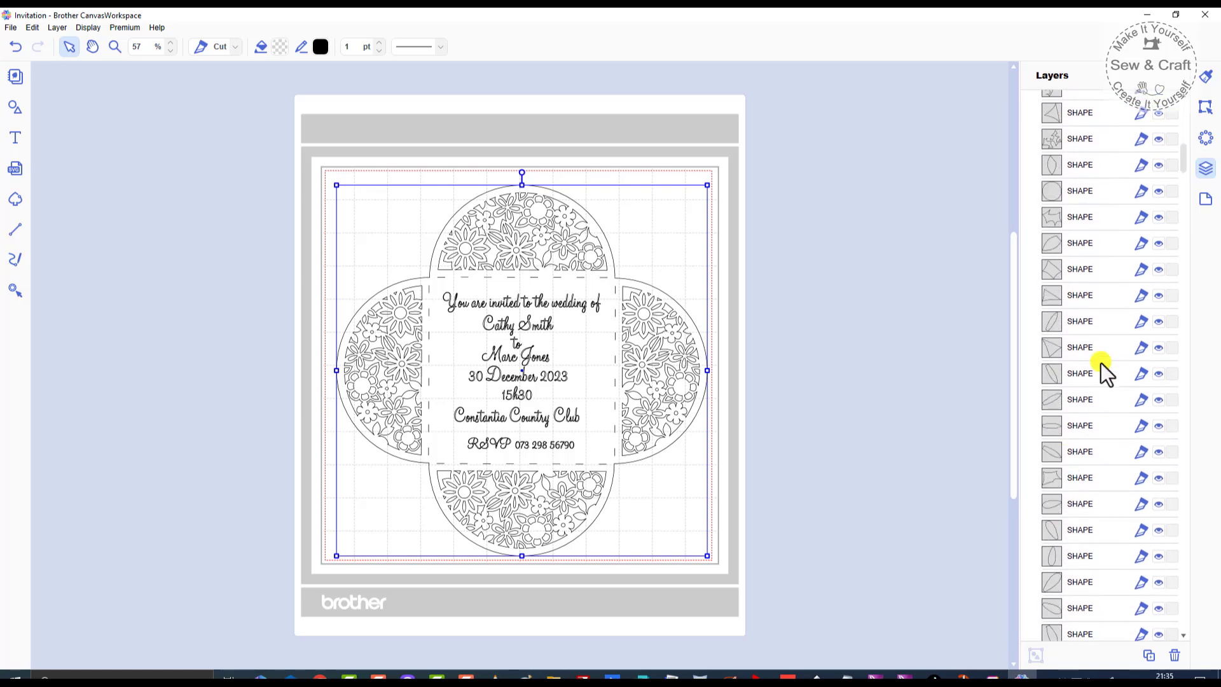
scroll(1131, 354, "up", 3)
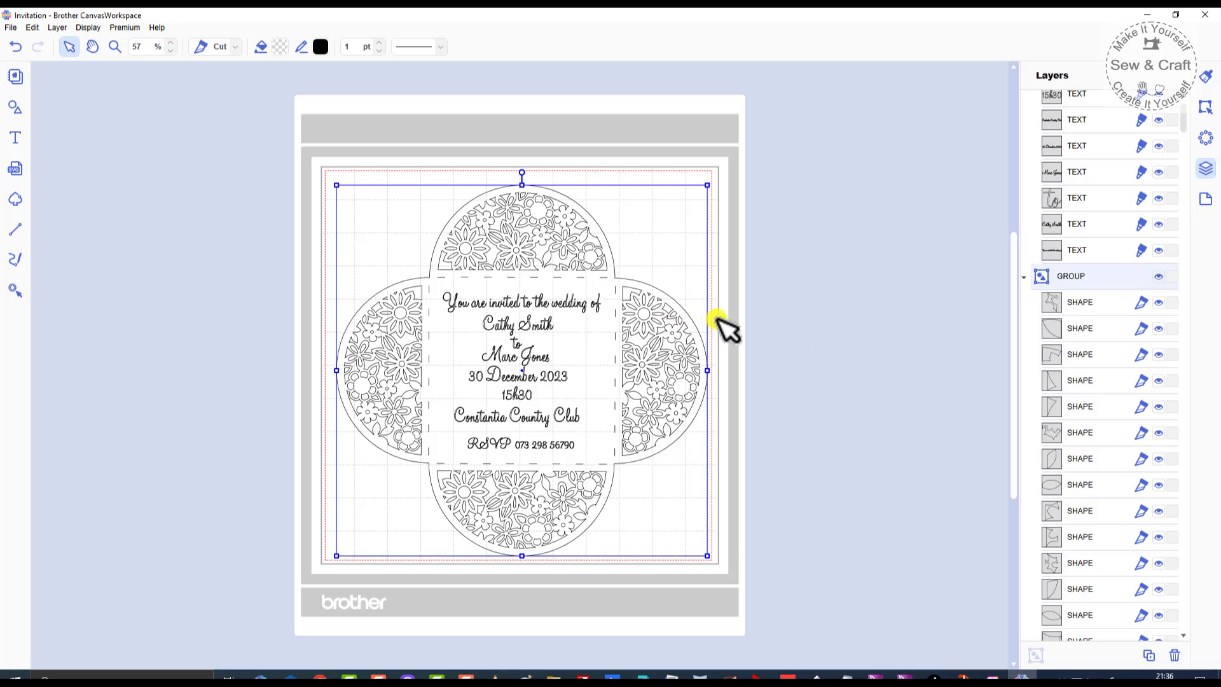
scroll(1066, 213, "up", 1)
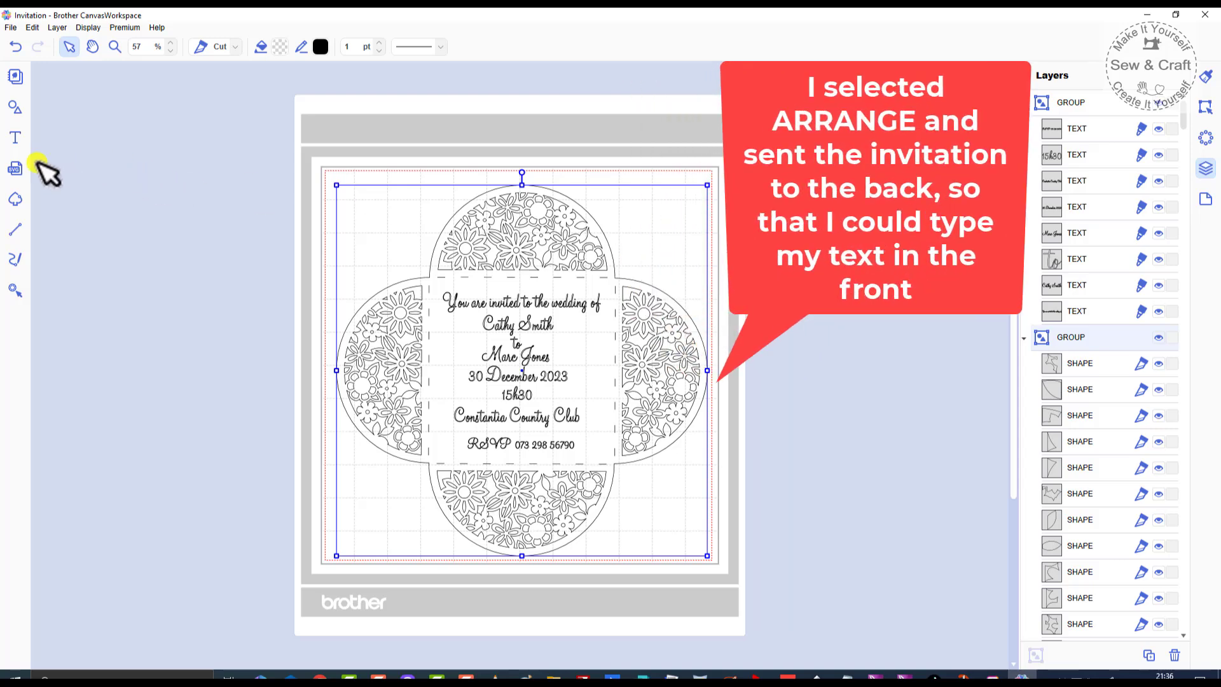
left_click(14, 140)
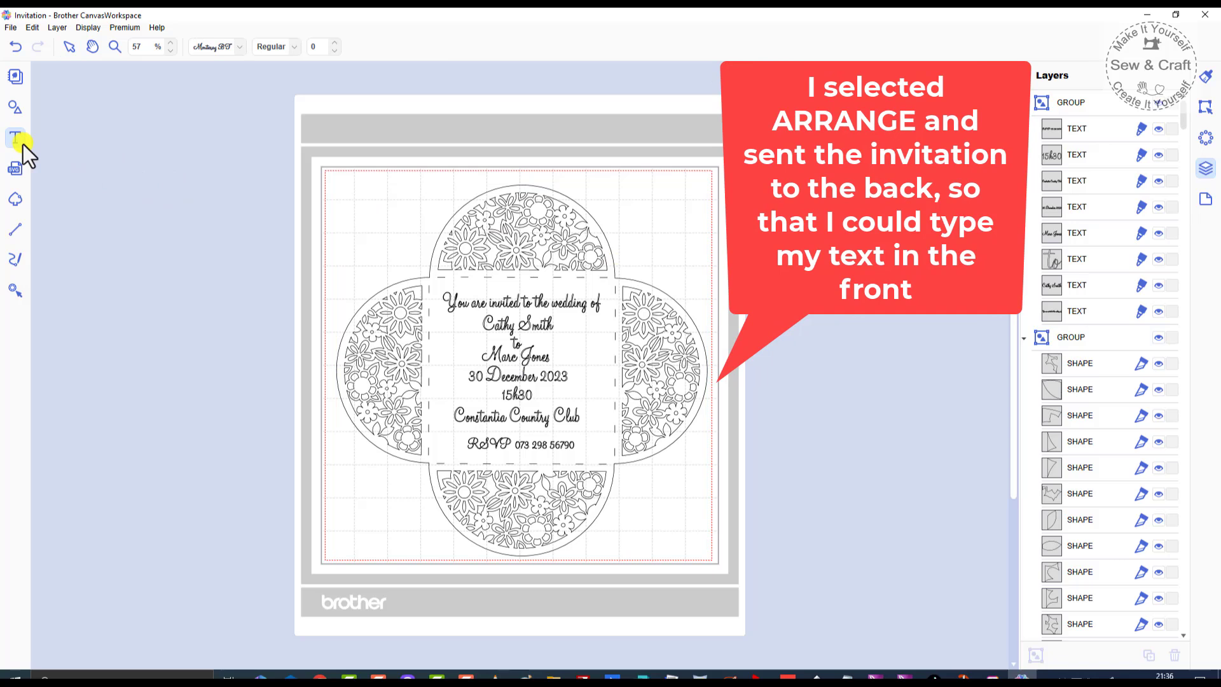
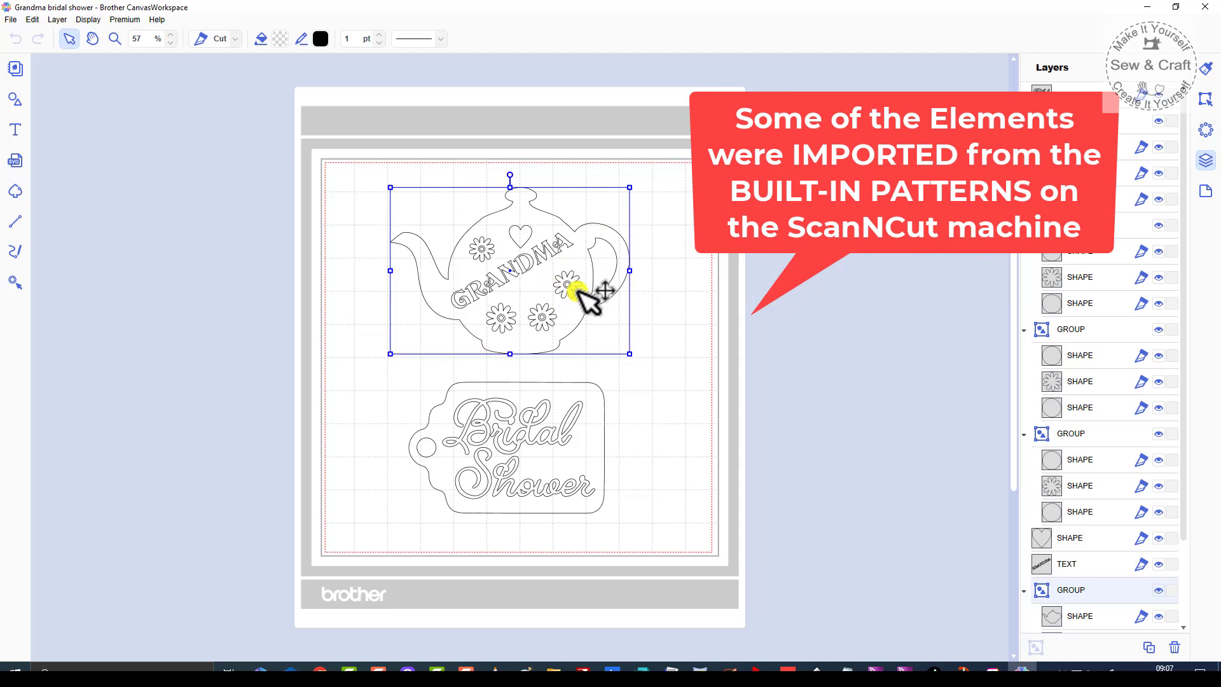
Step: Select the heart on the teapot and look up the Heart category in the built-in shape collection
left_click(523, 233)
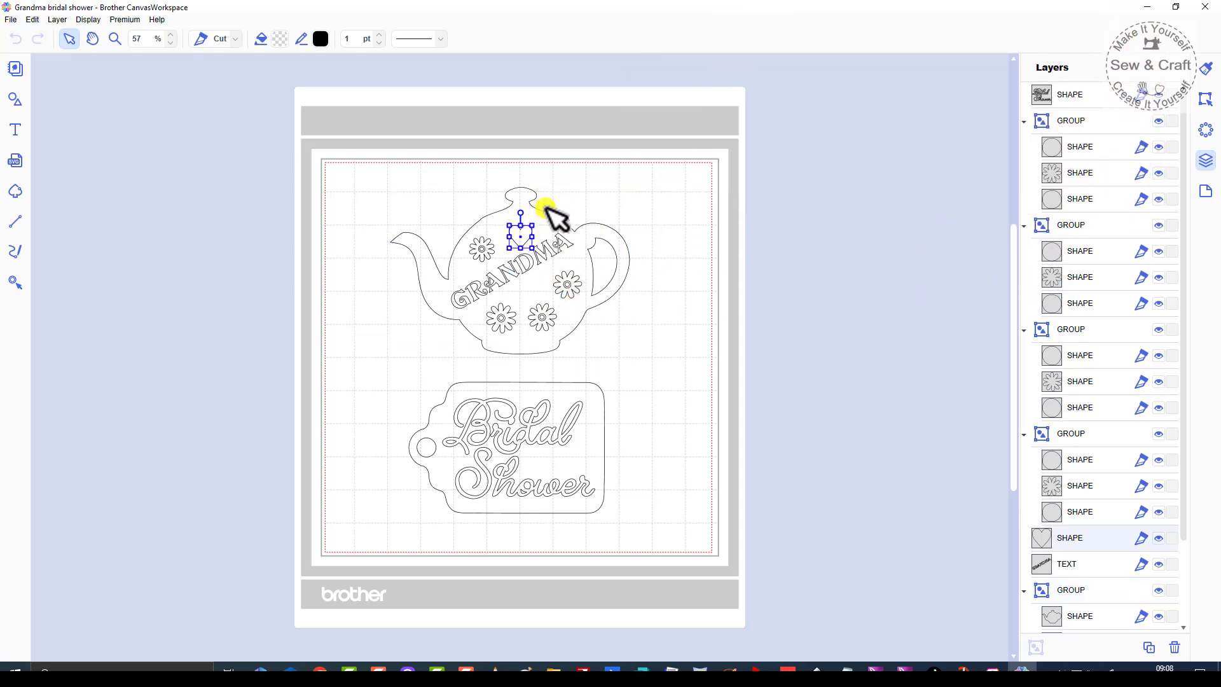
left_click(15, 100)
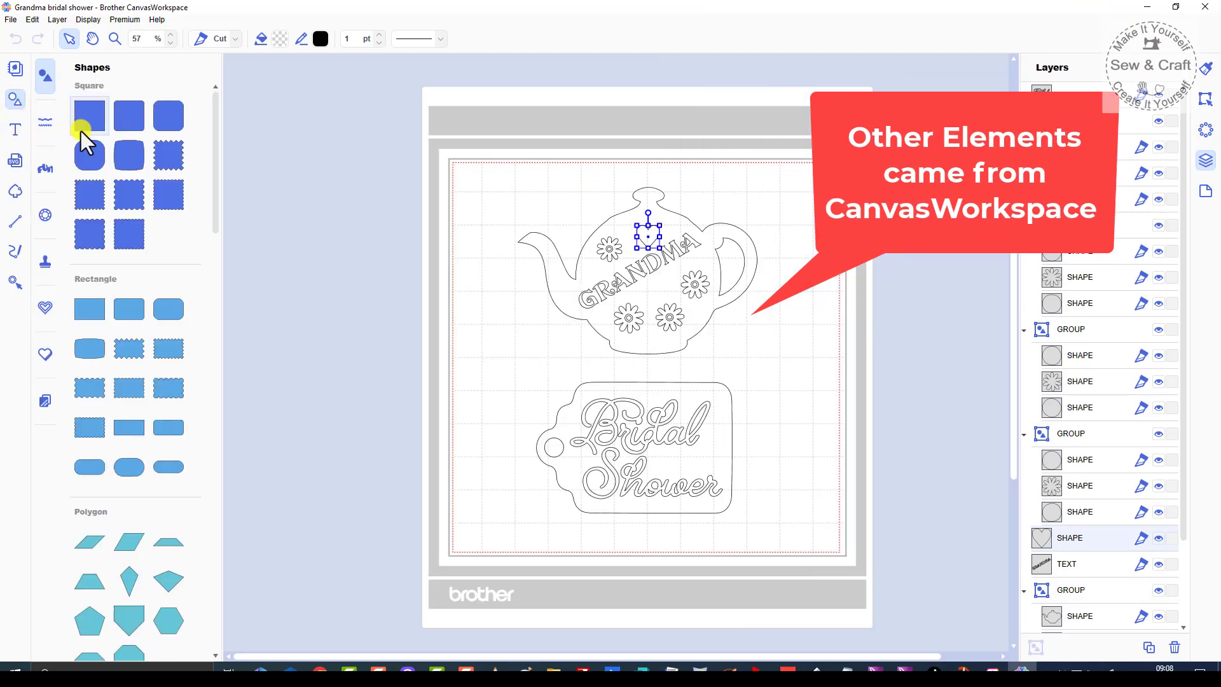
scroll(128, 317, "down", 7)
scroll(117, 362, "down", 5)
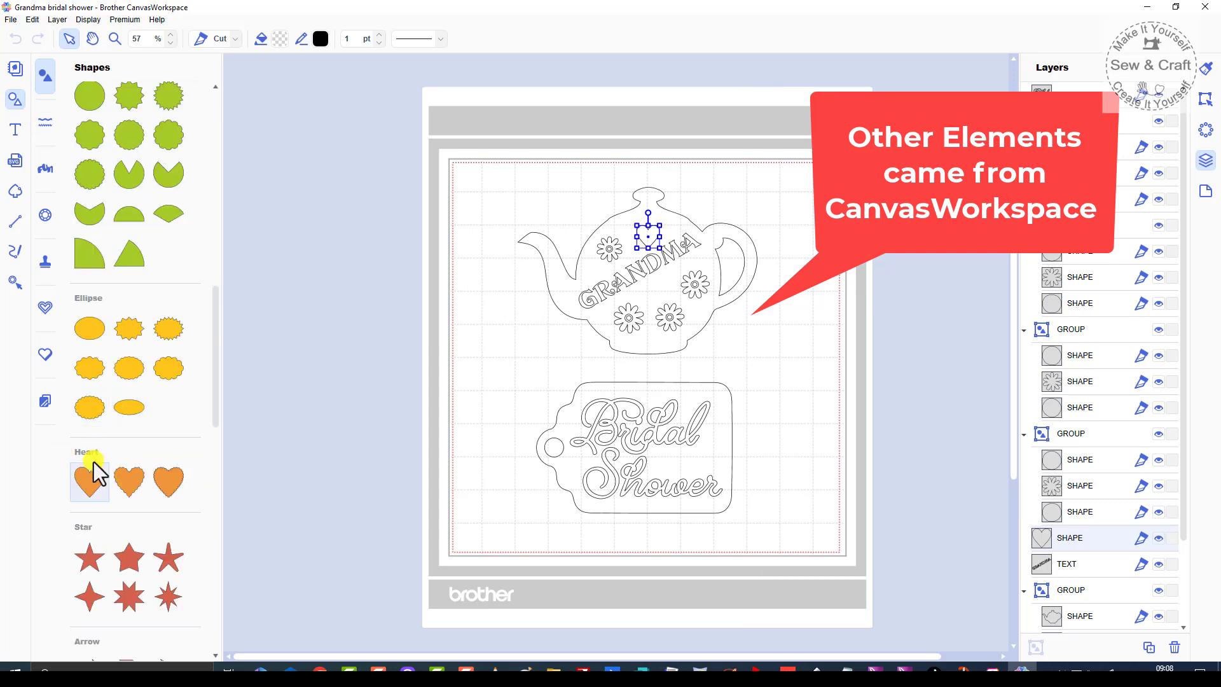
left_click_drag(89, 480, 675, 287)
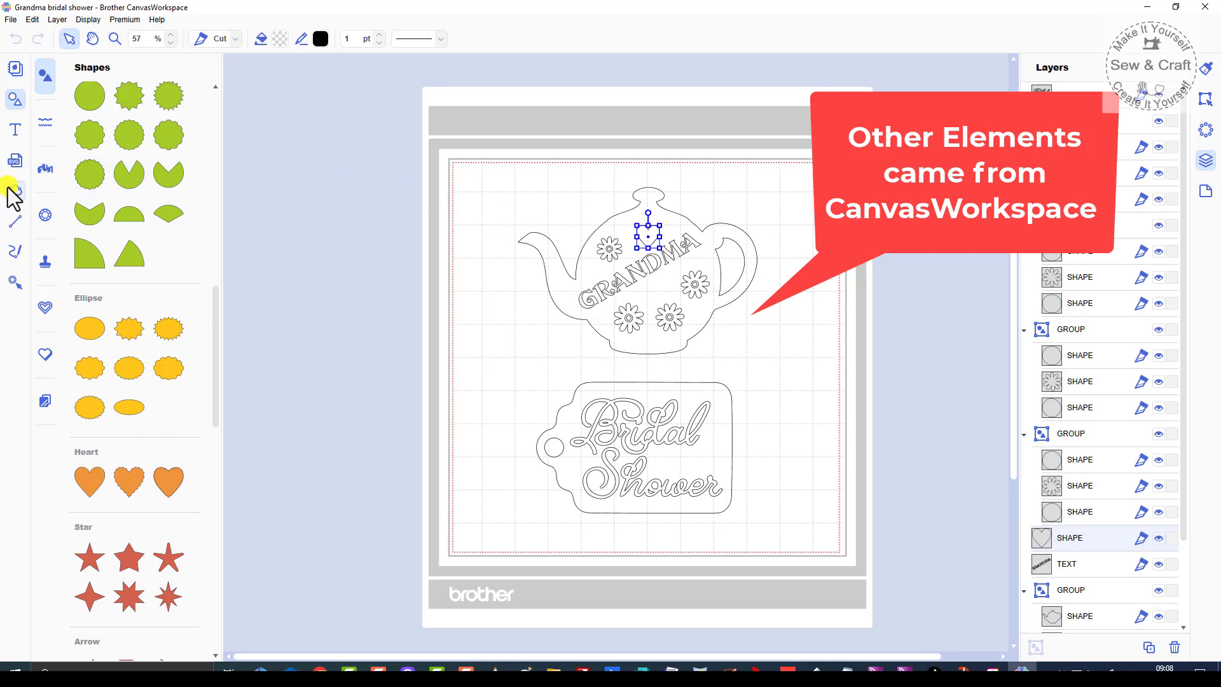
left_click(18, 97)
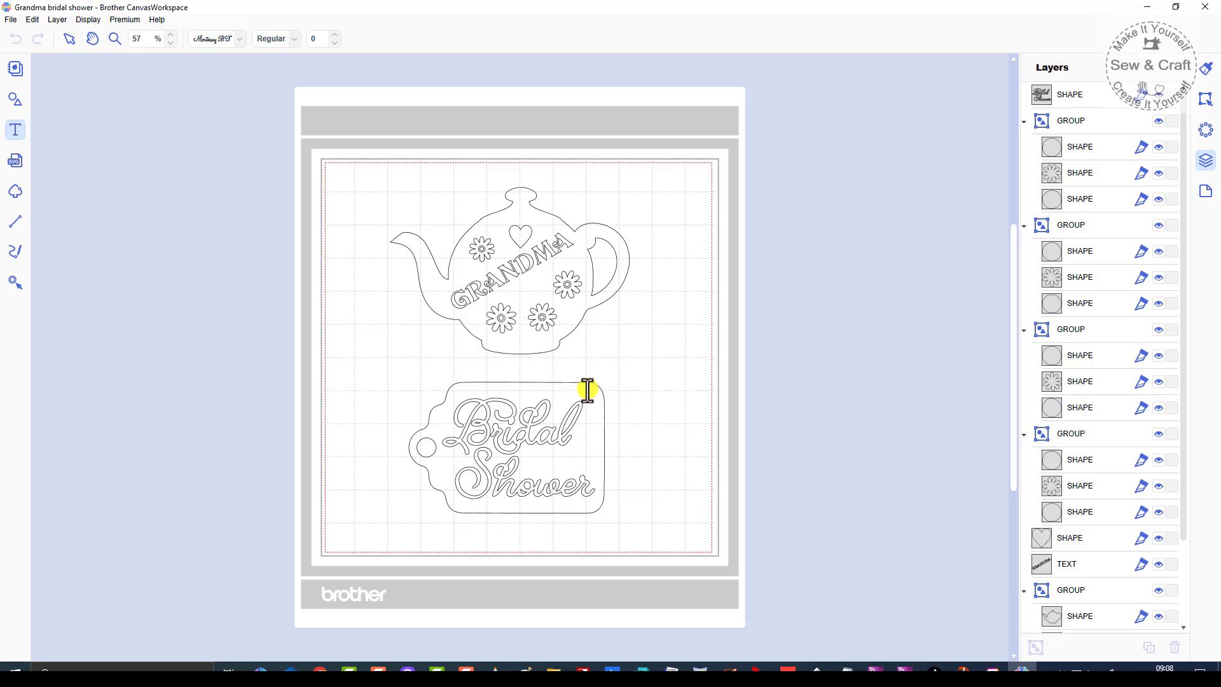
Step: View the ready-made Words collection containing the "Bridal Shower" design and close the collection
left_click(15, 98)
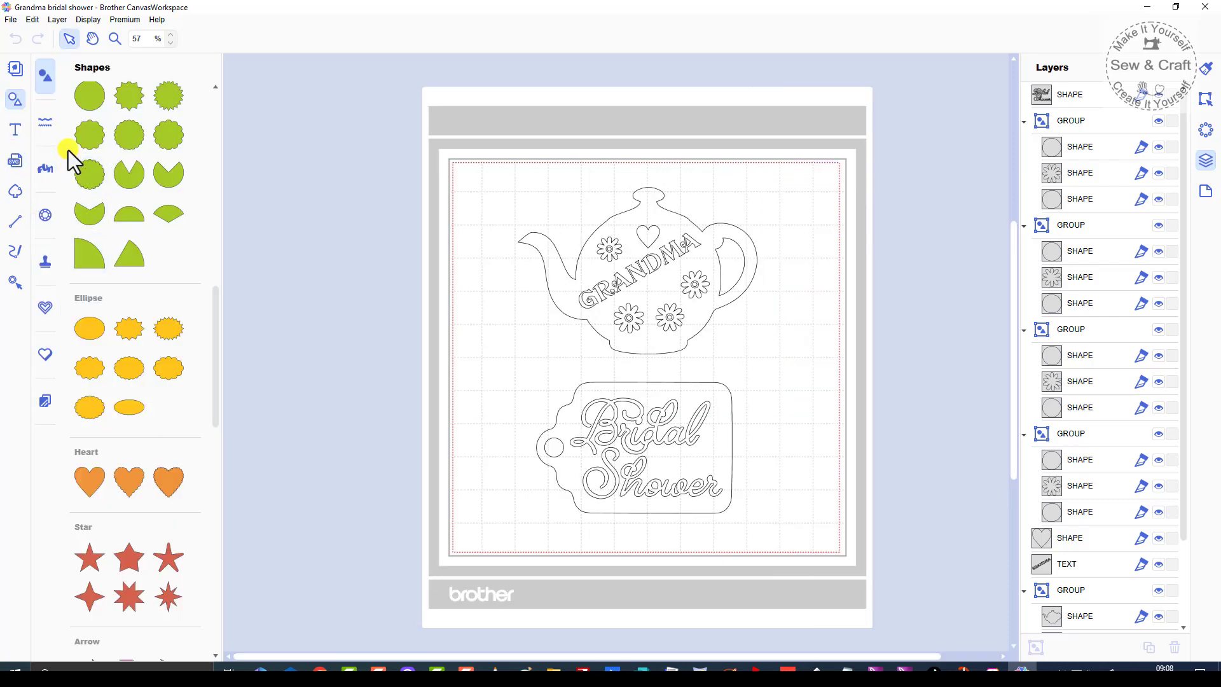
left_click(45, 169)
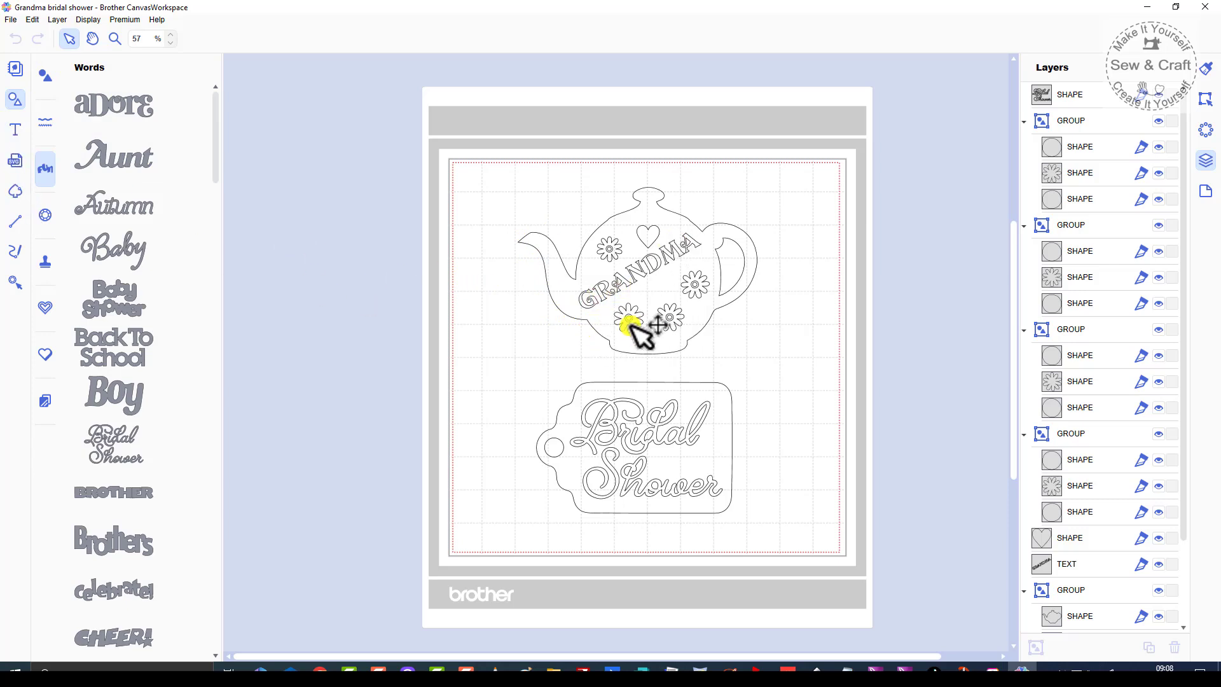
left_click(19, 96)
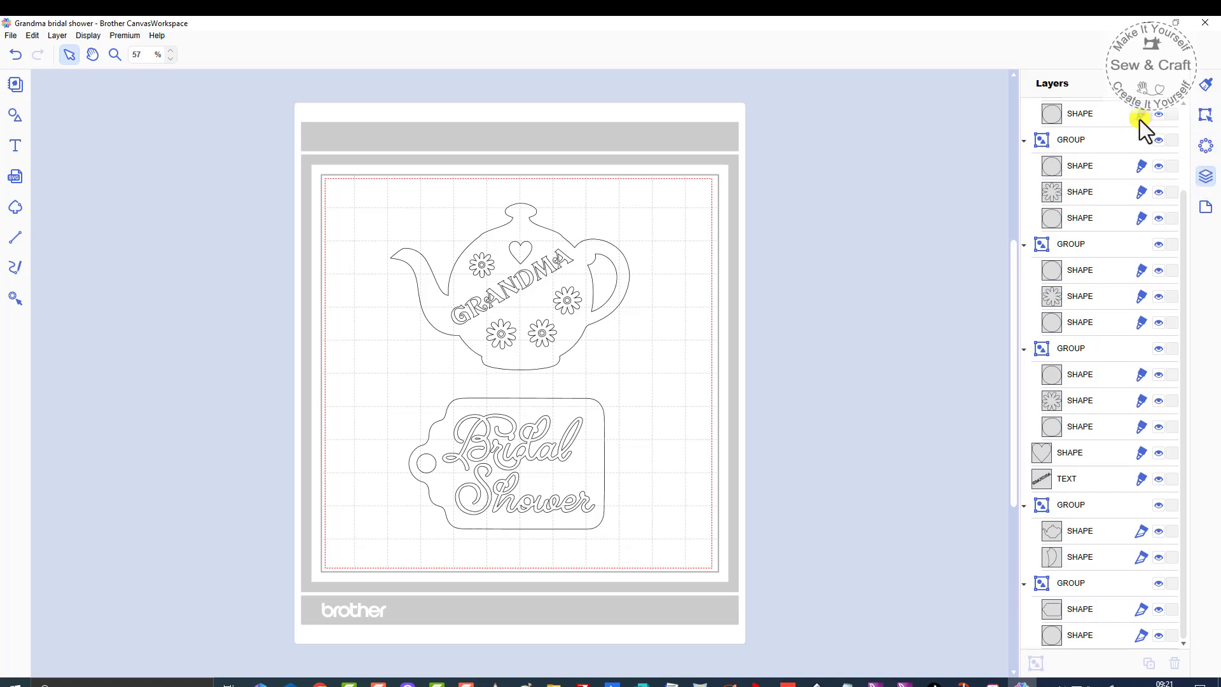
Step: Review the cut or draw operation assigned to each layer of the teapot and tag design
scroll(1078, 123, "up", 3)
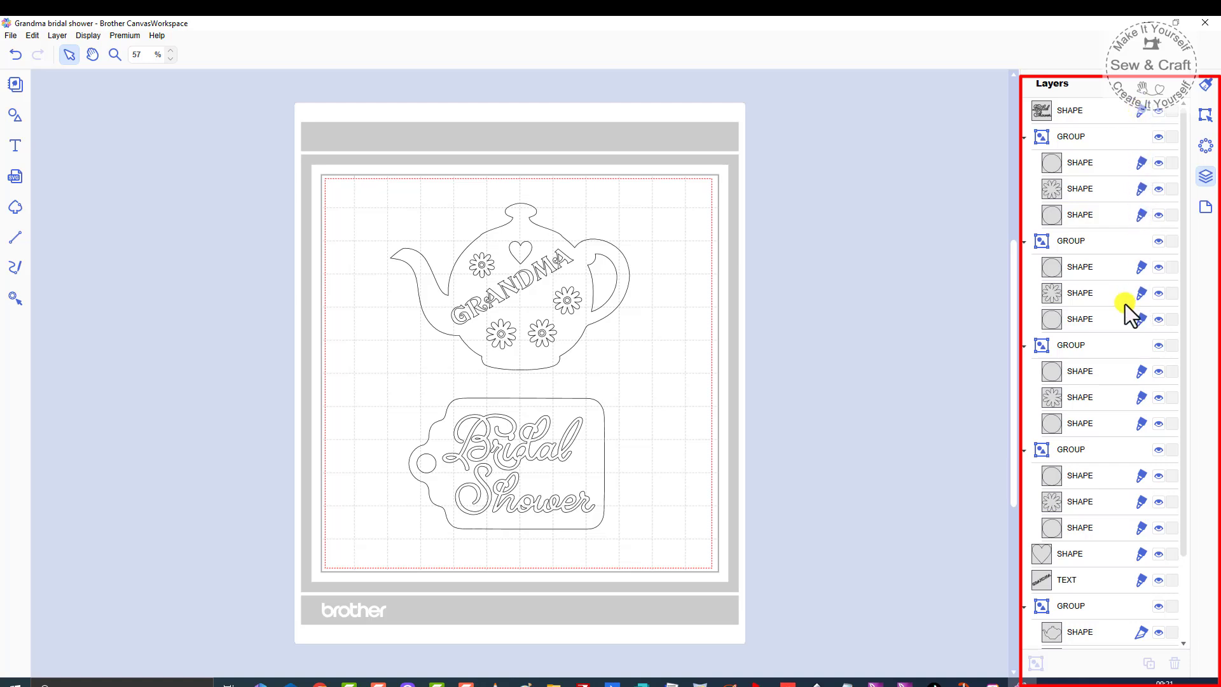
scroll(1143, 458, "down", 2)
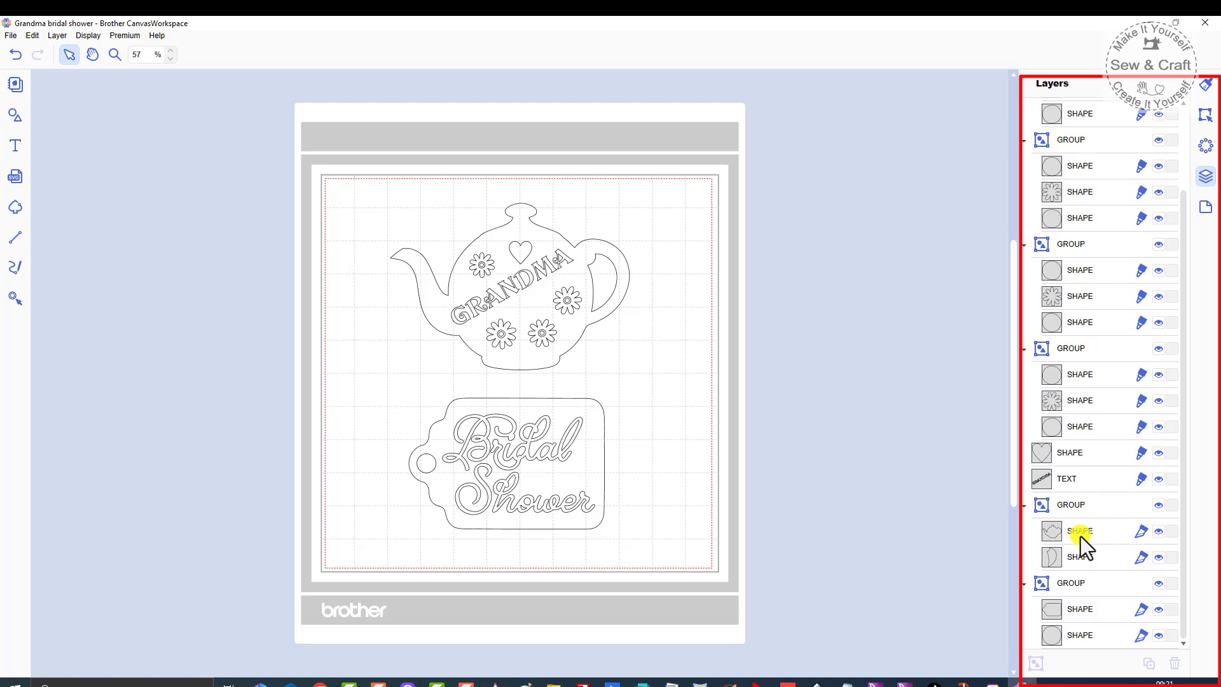
left_click(1143, 533)
scroll(1118, 274, "up", 2)
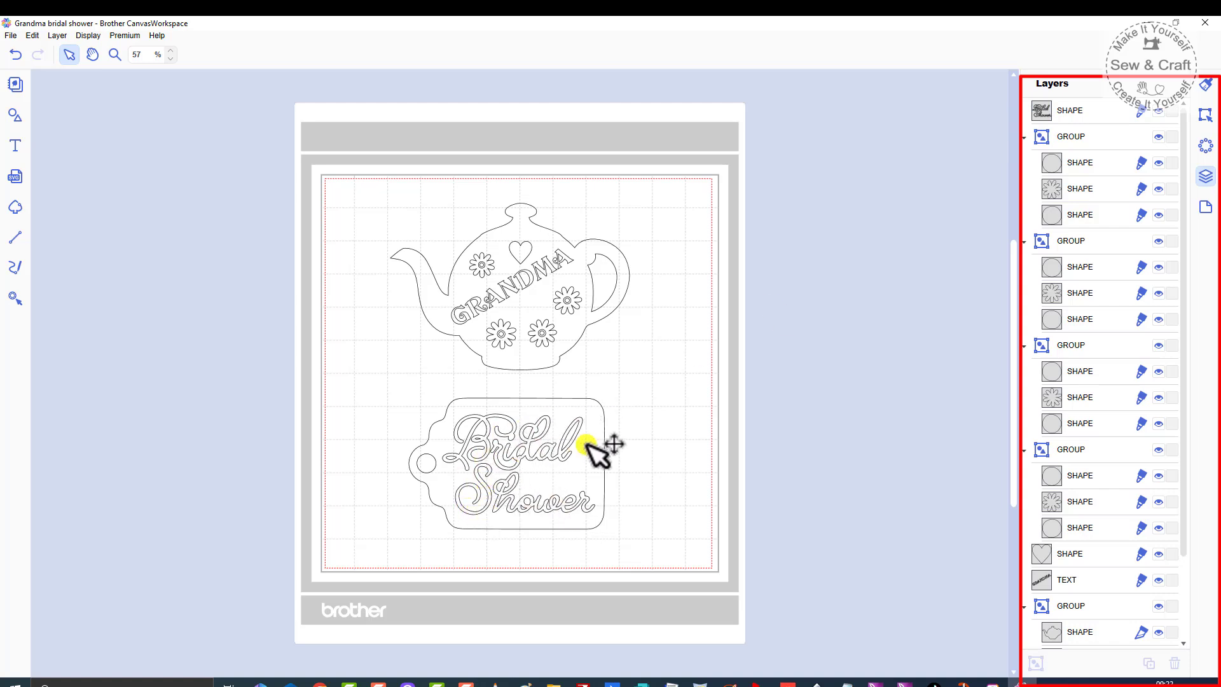
Step: Switch the operation of the "Bridal Shower" lettering layer to Cut and back to Draw
left_click(1139, 112)
left_click(1093, 115)
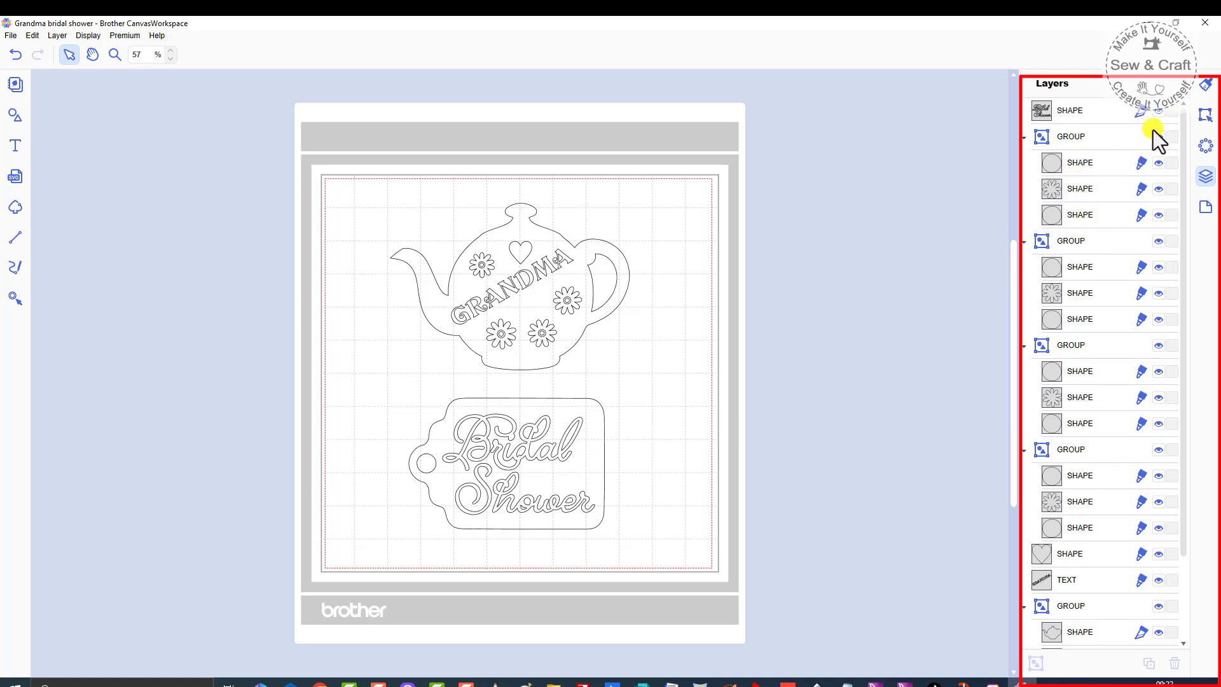
left_click(1141, 112)
left_click(1105, 134)
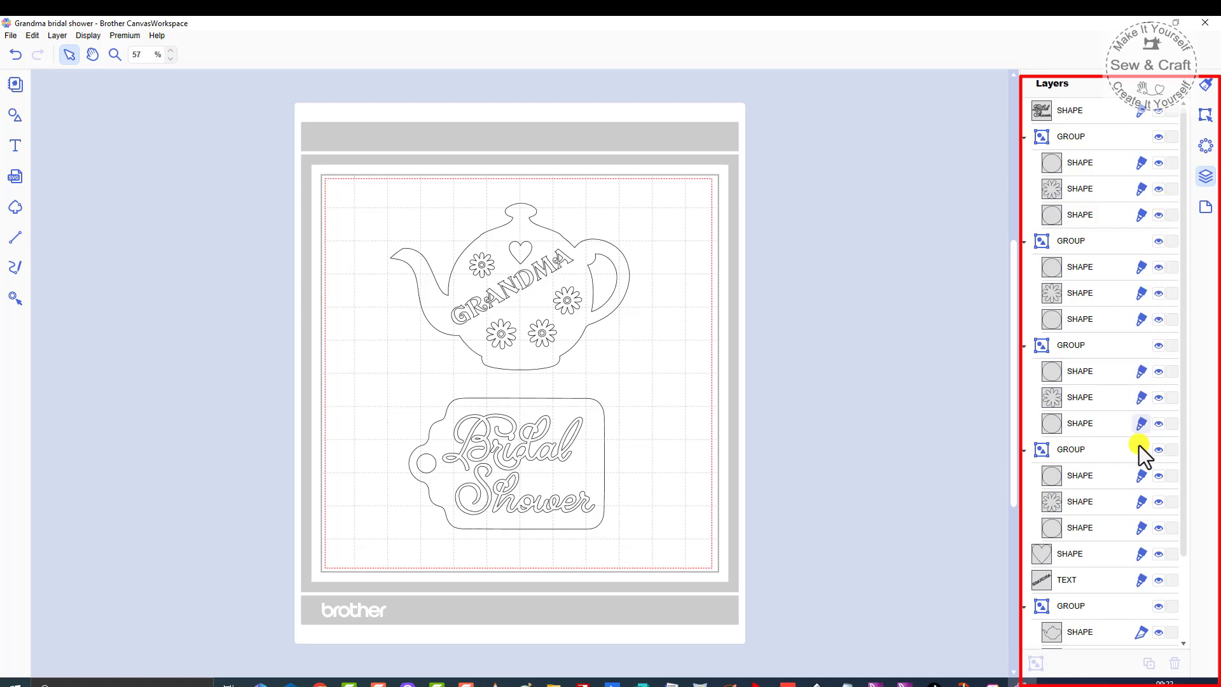
scroll(1140, 459, "down", 3)
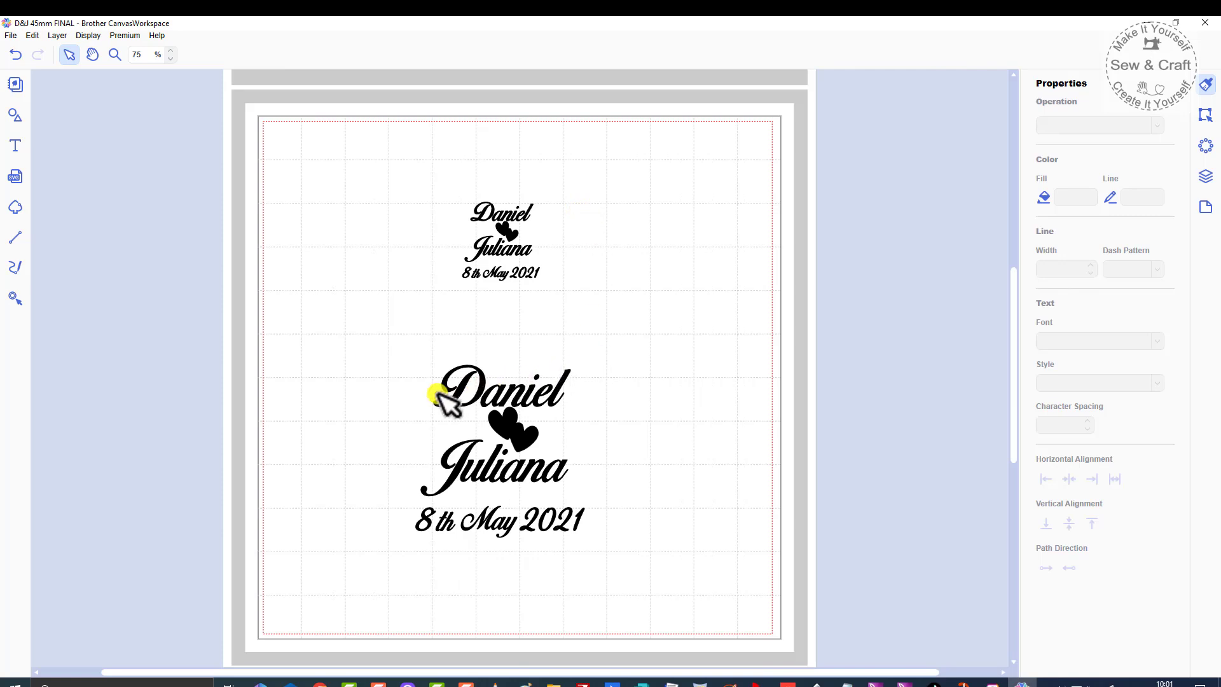
Step: Shrink the larger, lower names-and-date design proportionally to roughly the size of the smaller copy above it
left_click(15, 147)
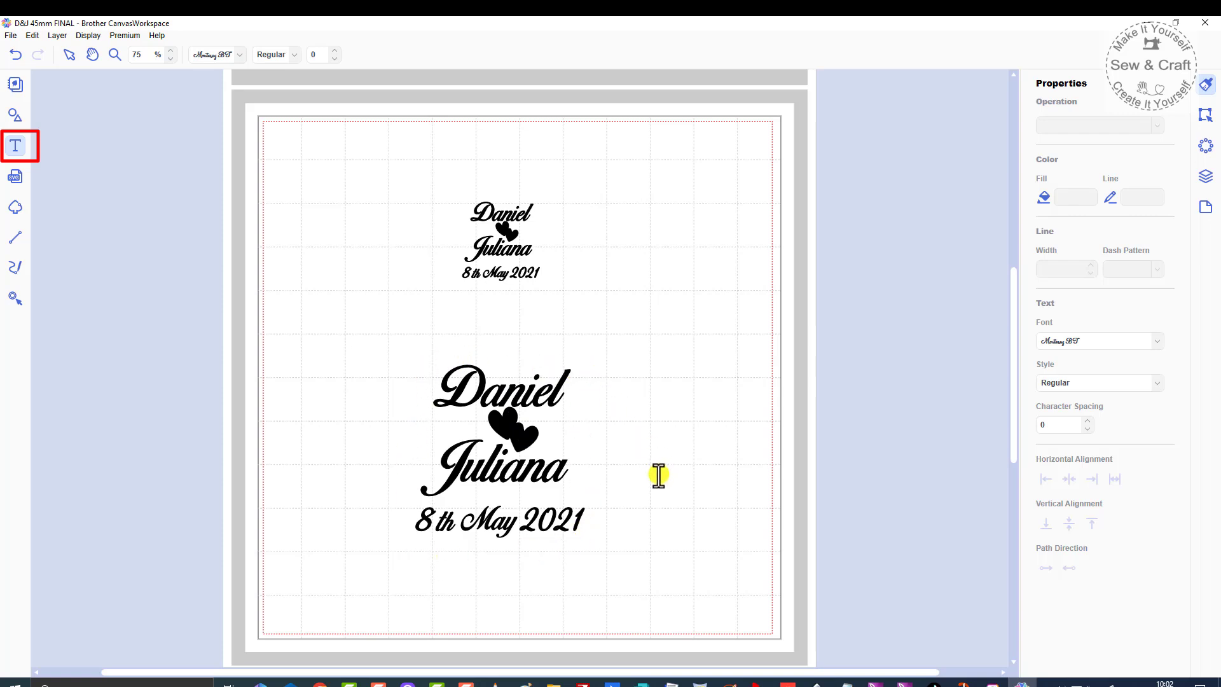
key("Escape")
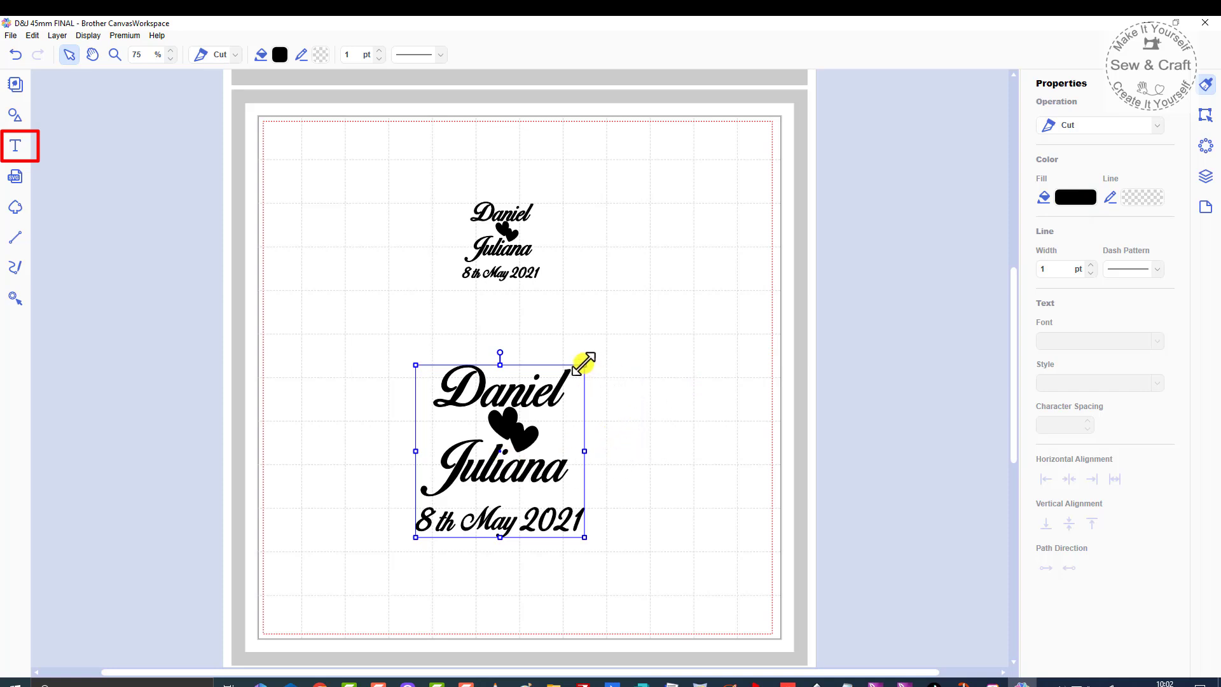
left_click_drag(584, 363, 519, 364)
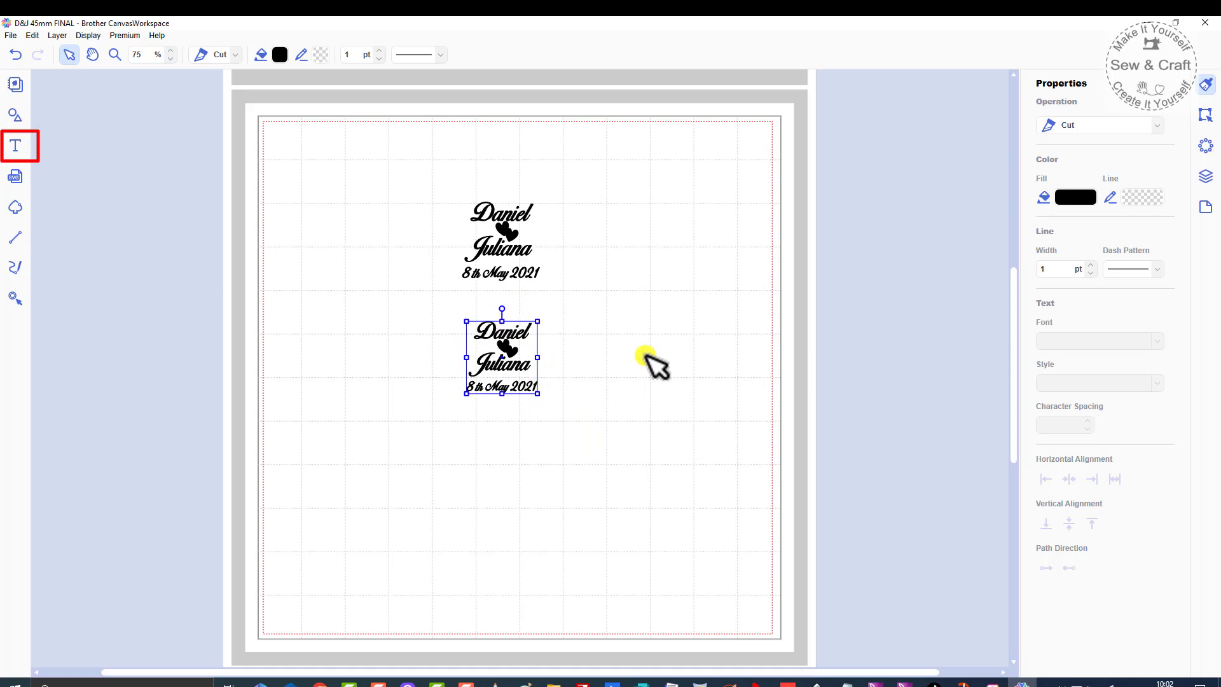